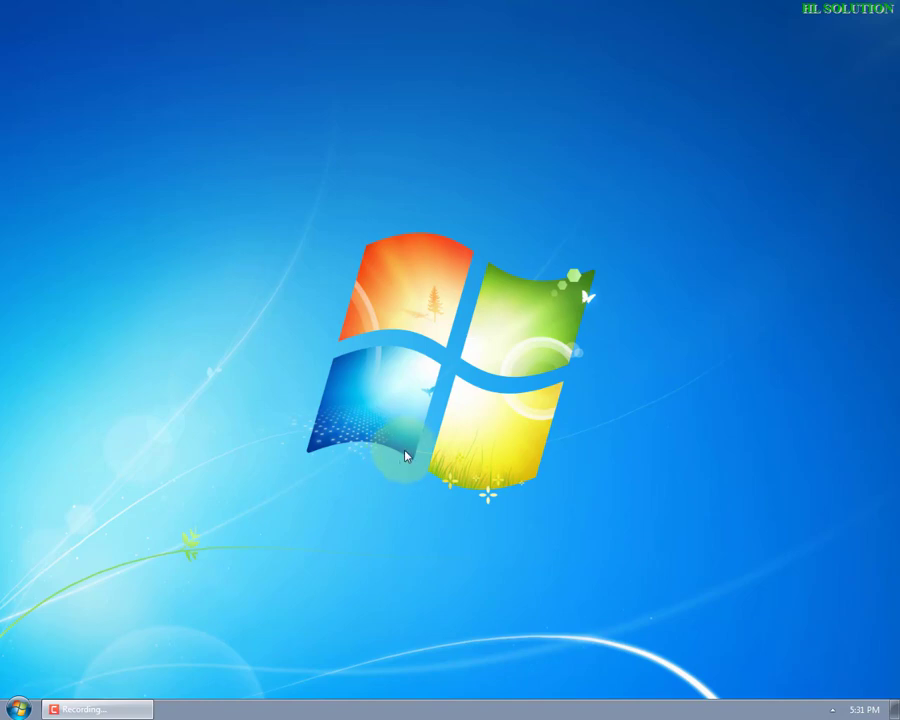
Step: Launch Firefox from the Windows 7 Start menu
click(18, 708)
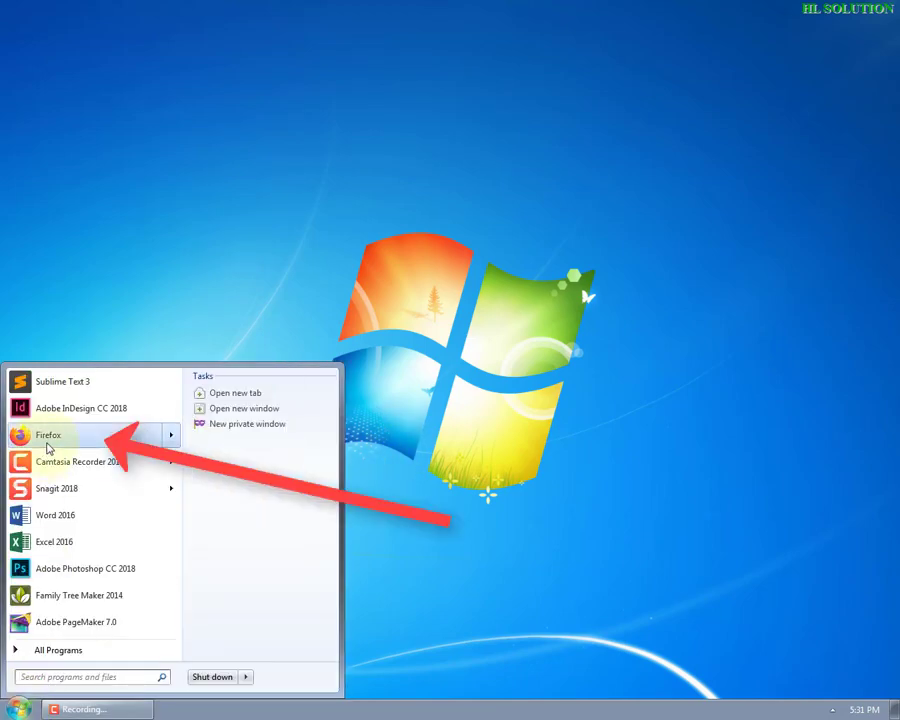
click(59, 440)
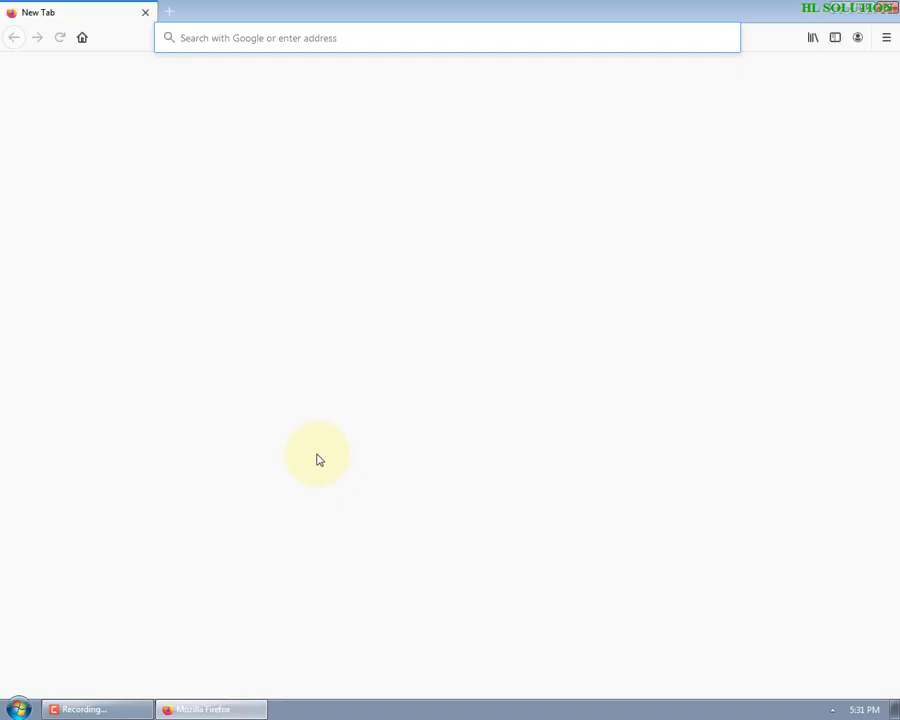
Step: Load greenlandhss.com by pasting the copied address into Firefox's address bar
click(181, 37)
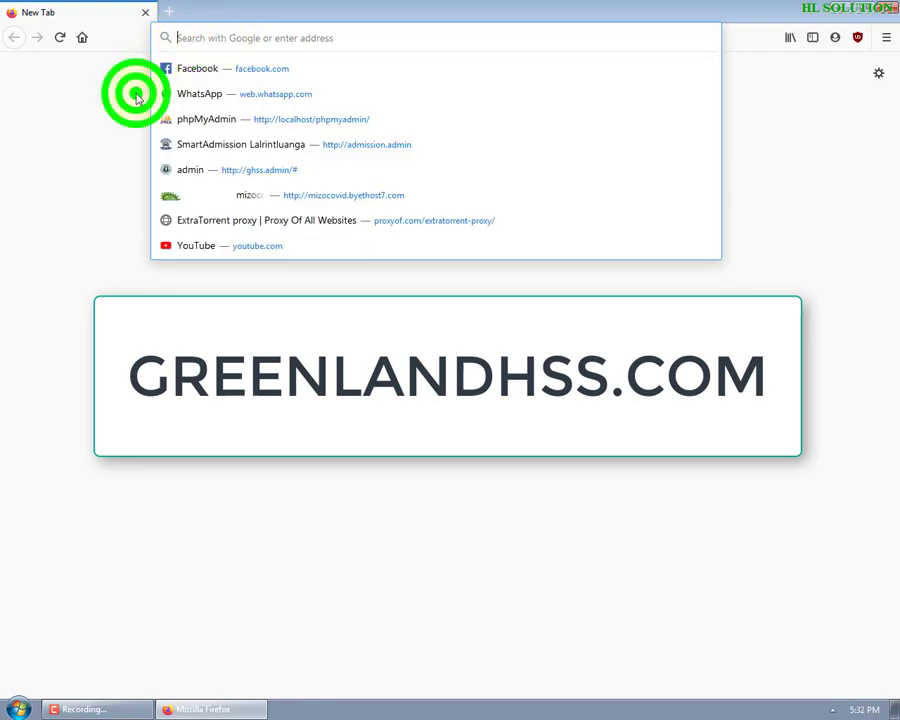
key(Escape)
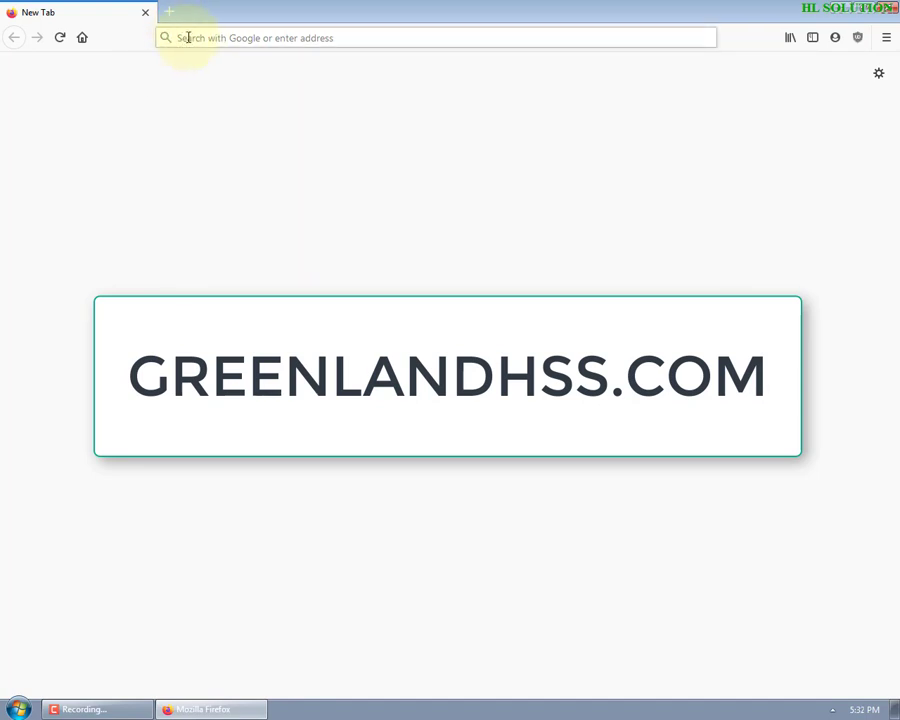
right_click(186, 37)
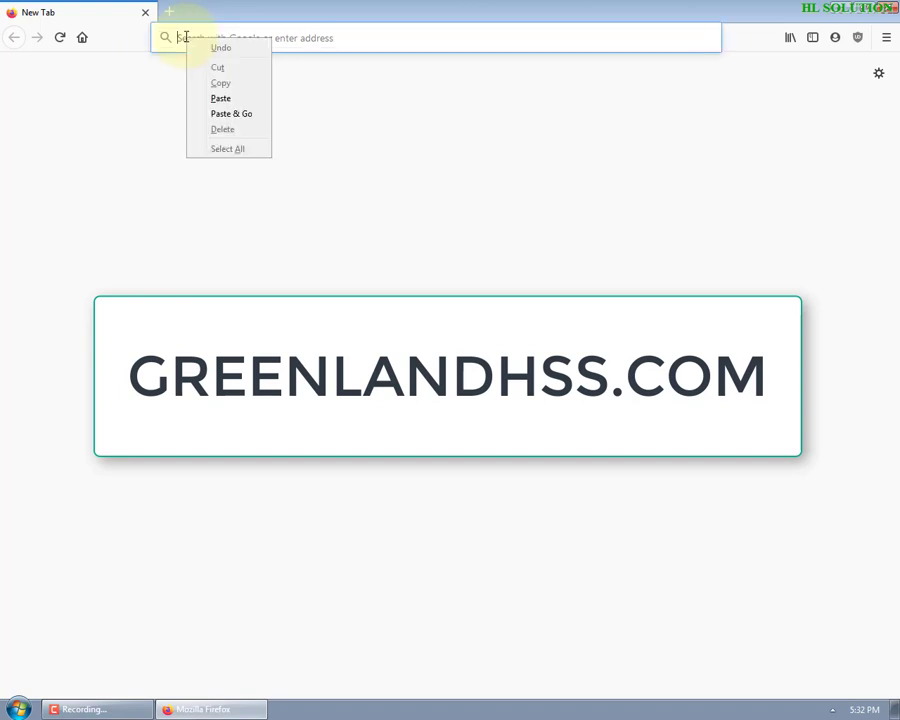
click(243, 118)
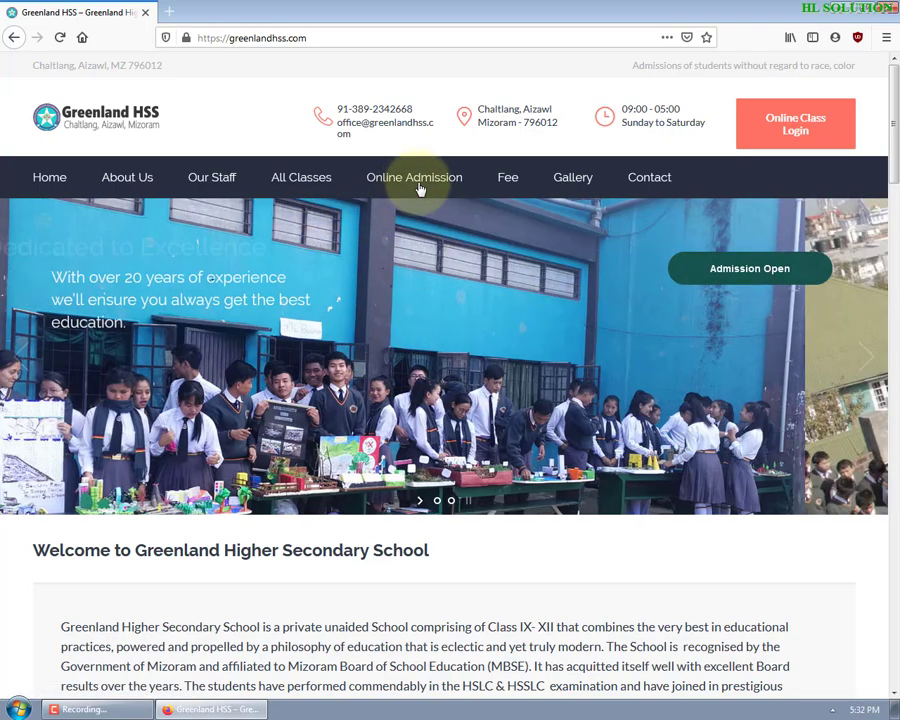
Step: Open the Online Admission registration page from the site's top navigation
click(418, 184)
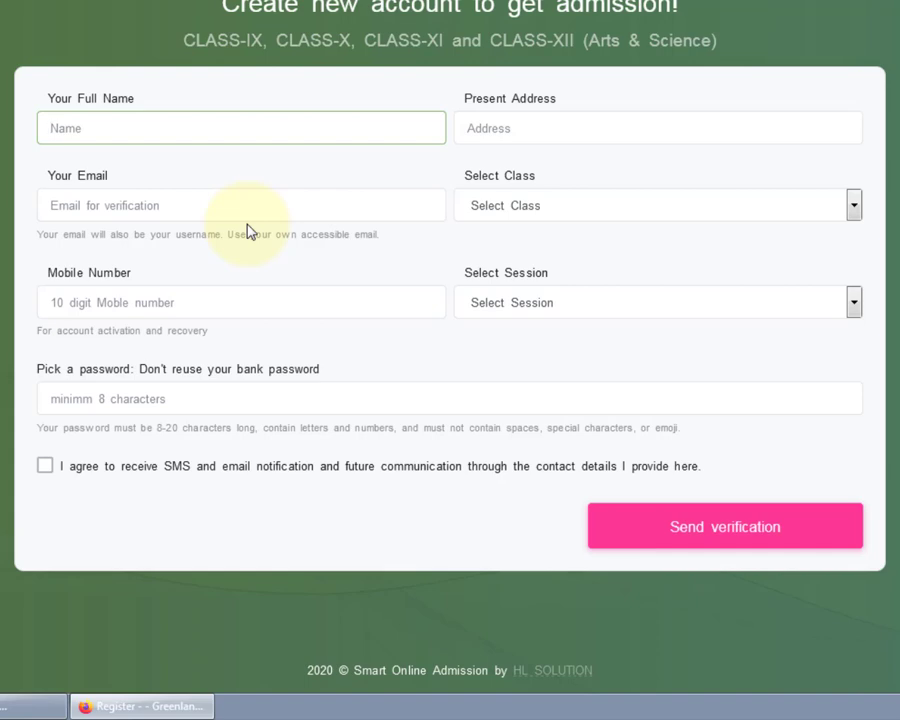
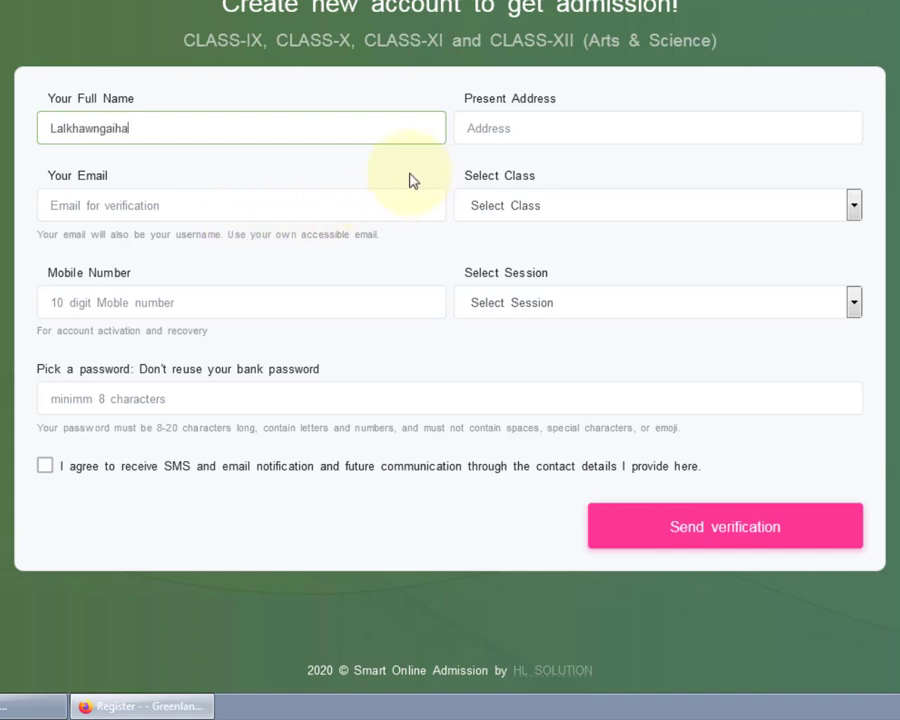
Step: Enter the applicant's full name, present address and e-mail, correcting the e-mail typo
key(Tab)
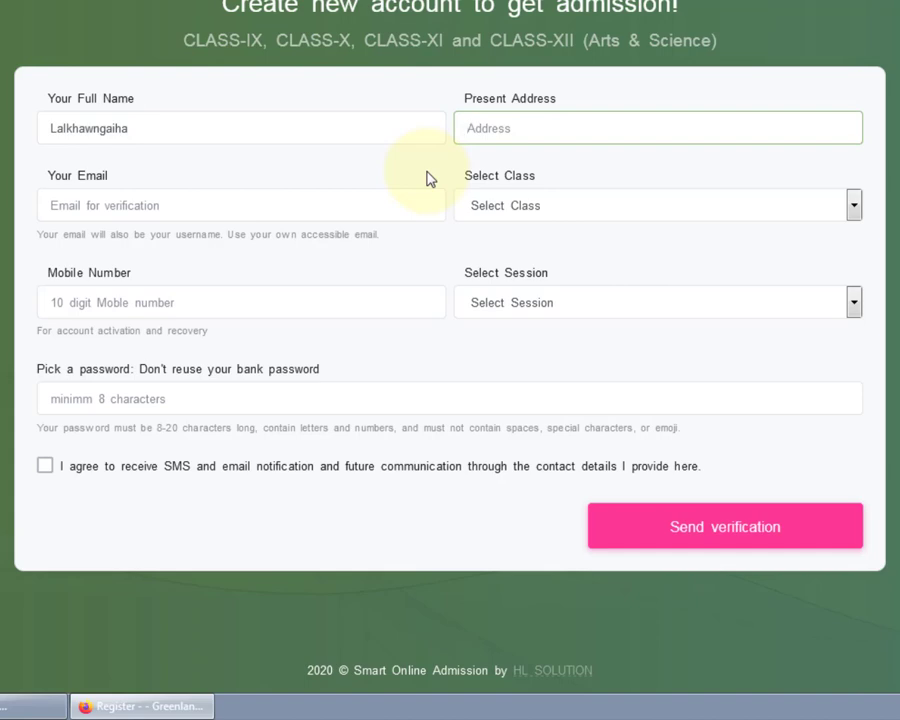
click(160, 203)
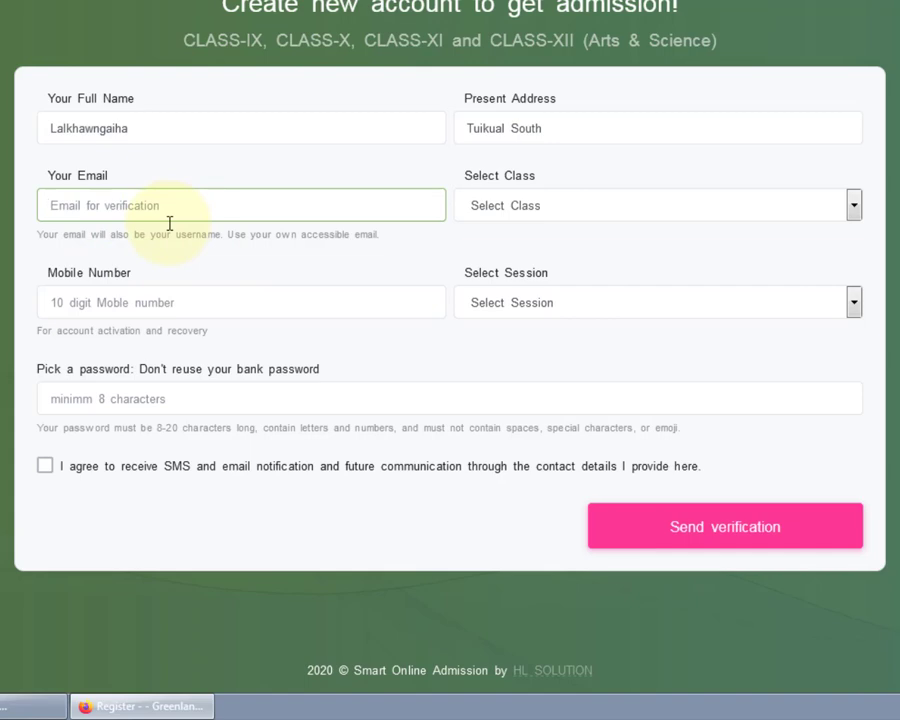
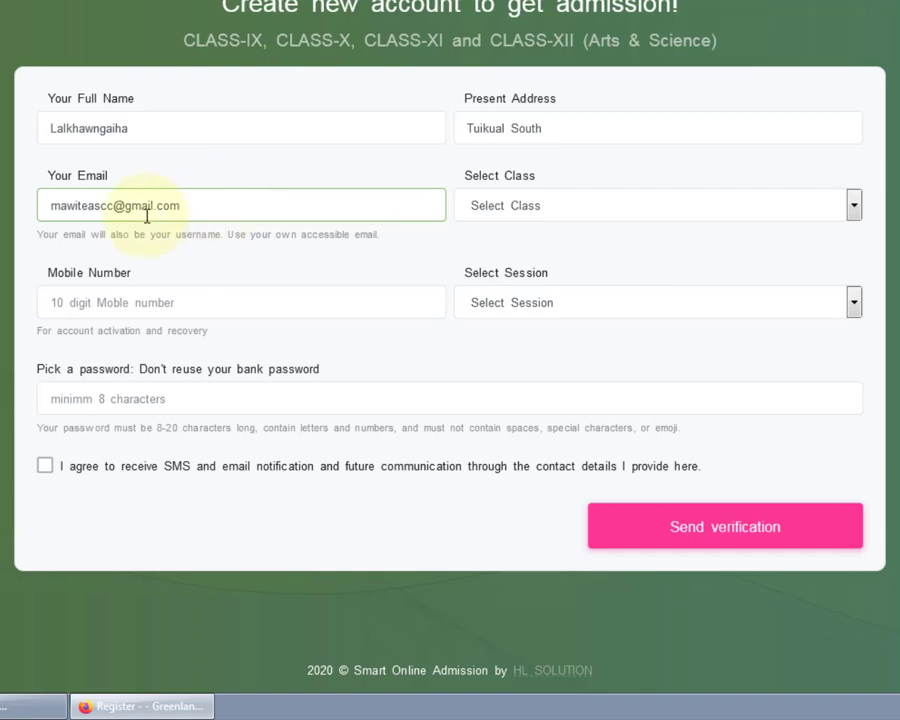
Step: Choose class XI (Arts) in Select Class
click(516, 204)
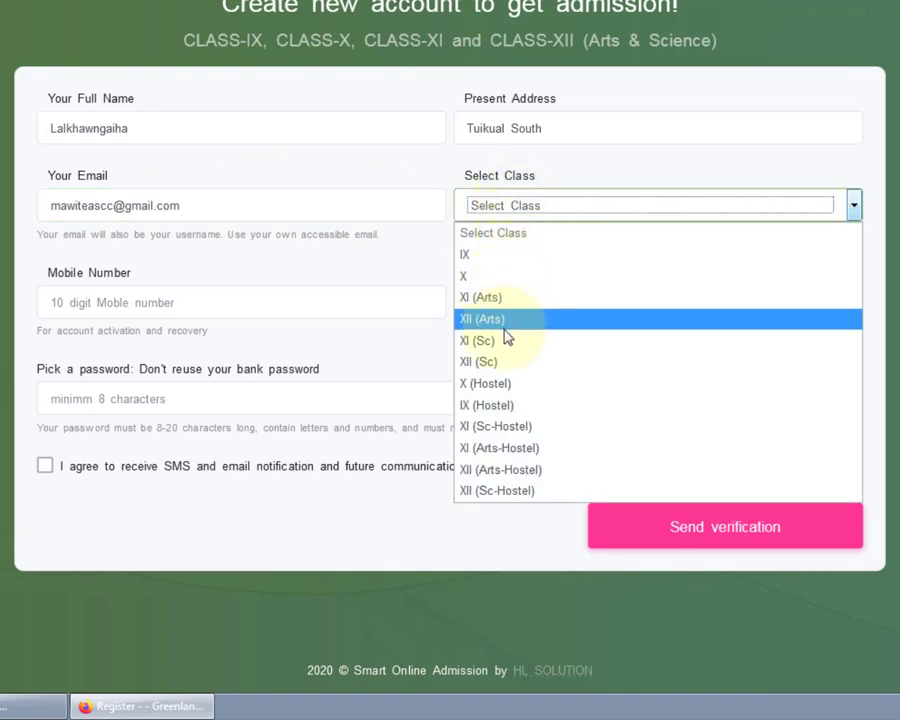
click(503, 298)
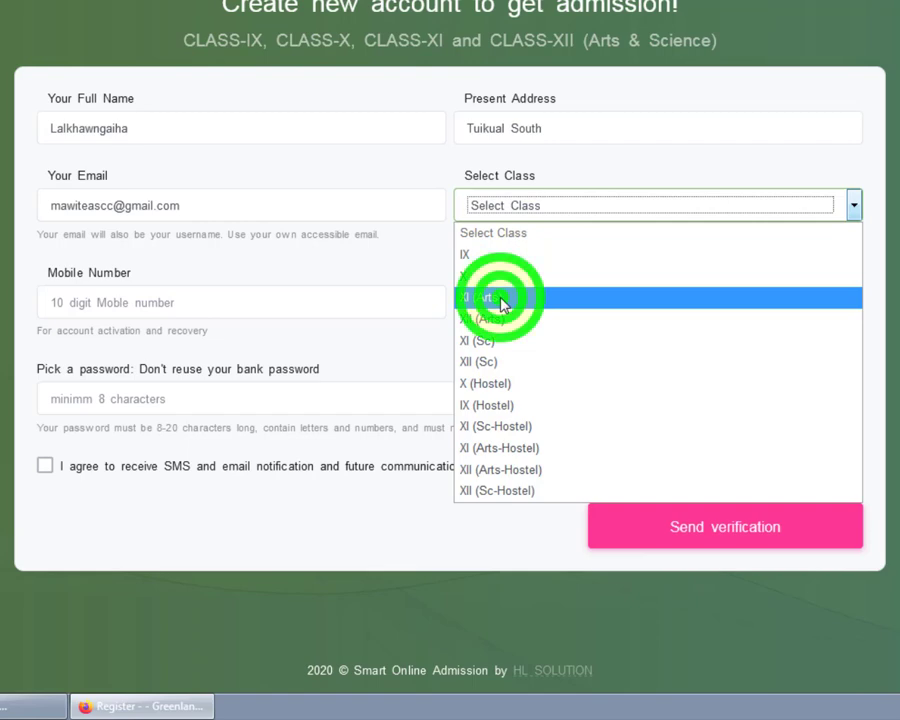
click(193, 302)
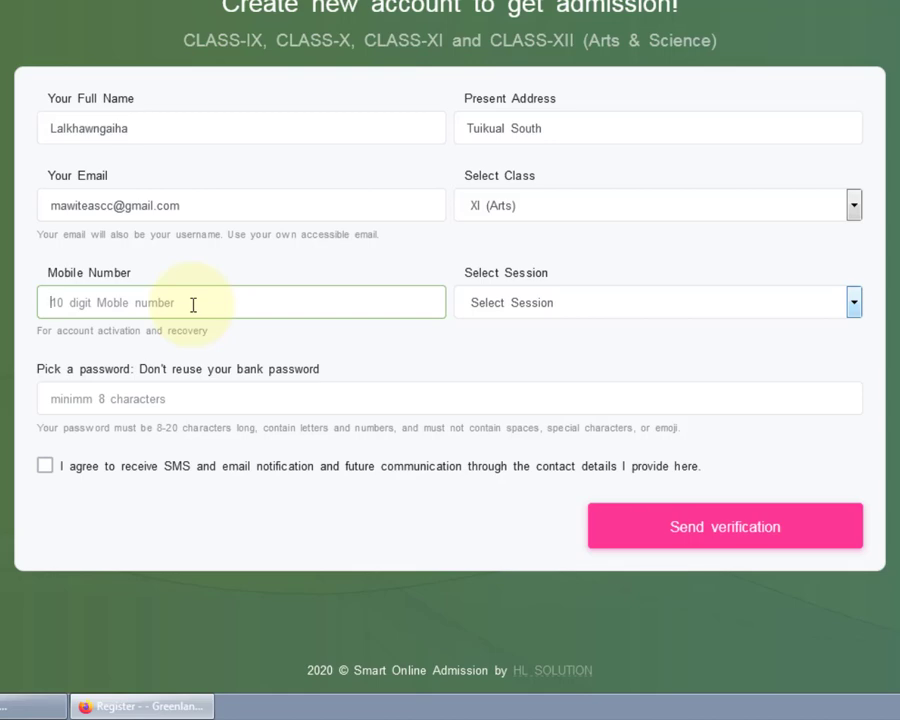
Step: Enter the applicant's 10-digit mobile number and choose session 2020-2021
text(9)
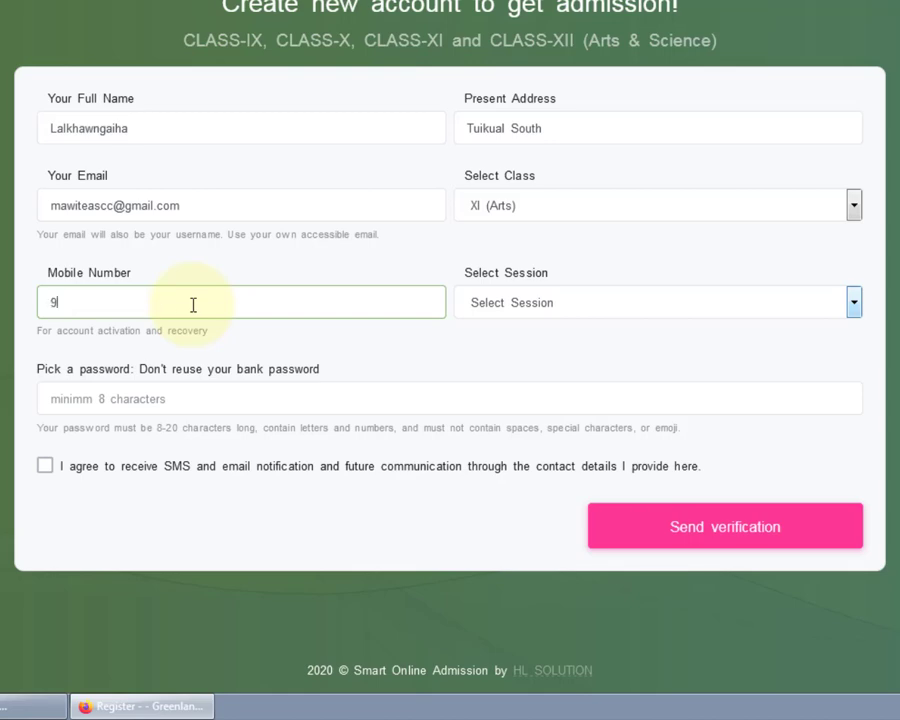
key(BackSpace)
key(BackSpace)
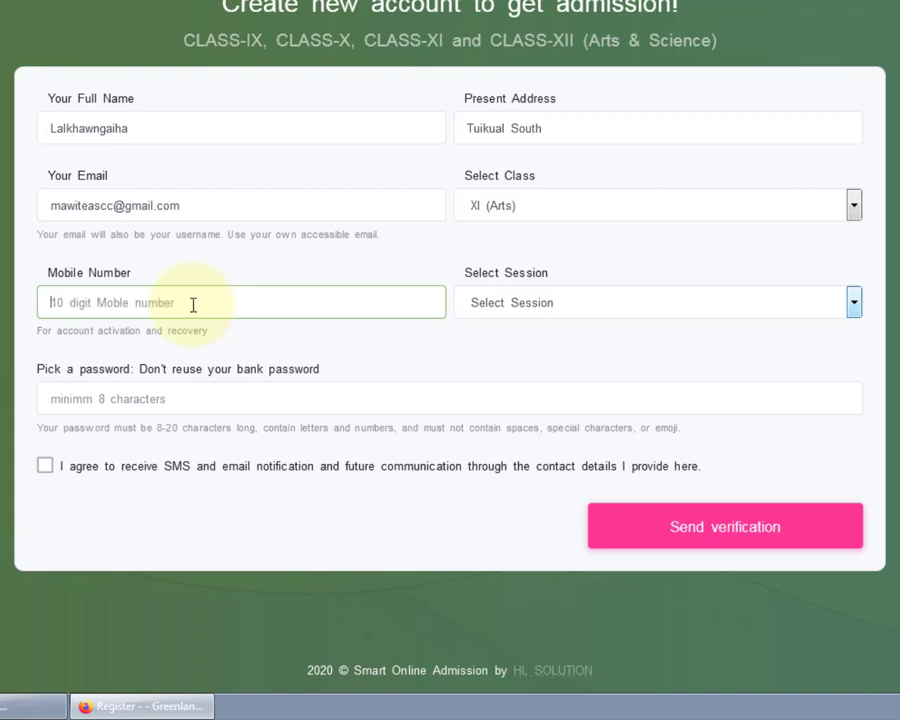
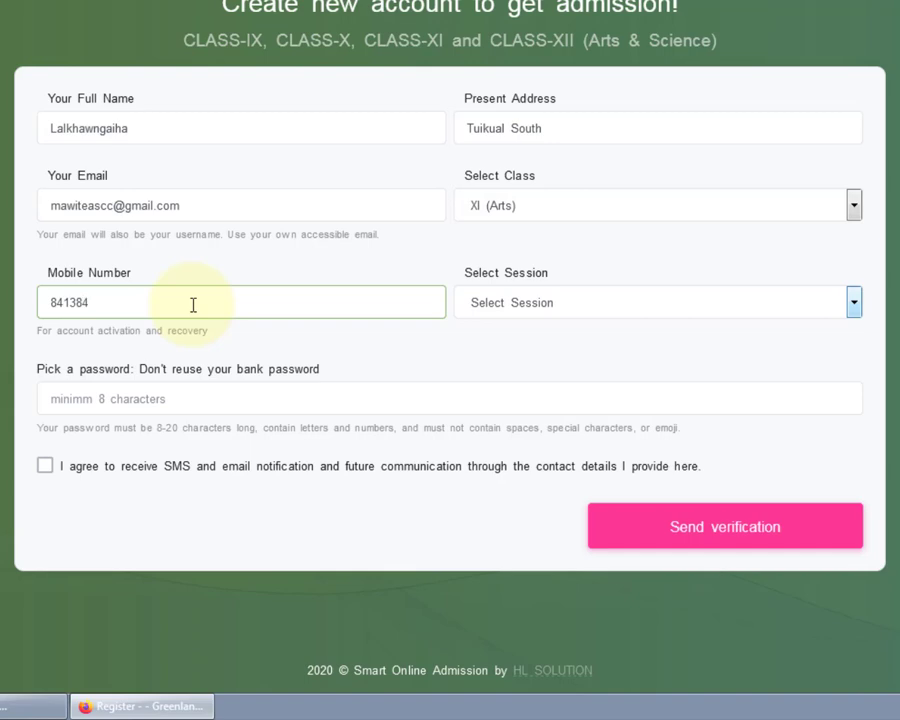
click(511, 303)
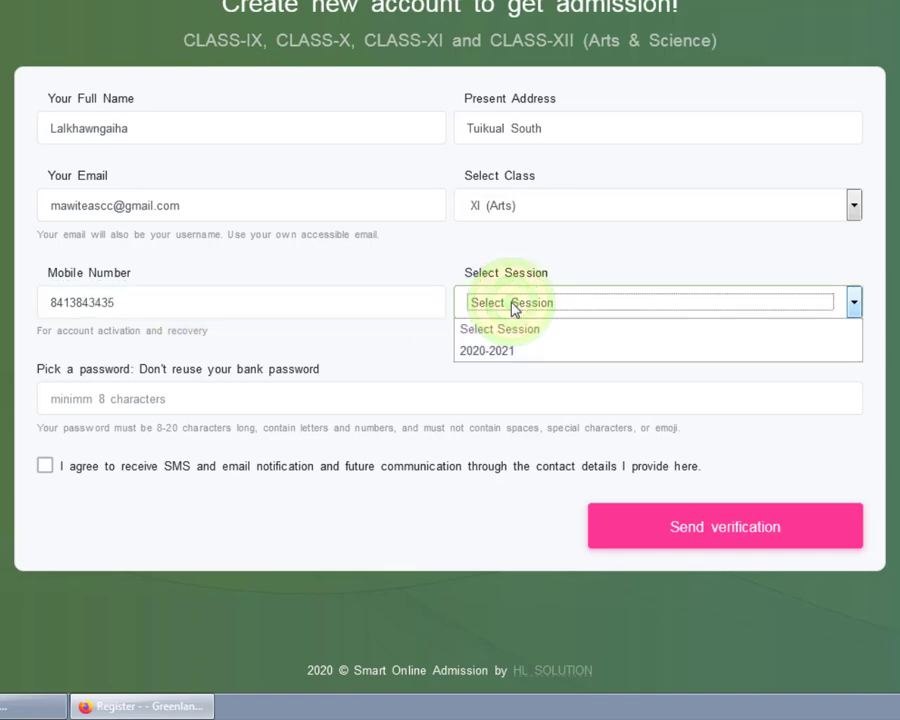
click(500, 352)
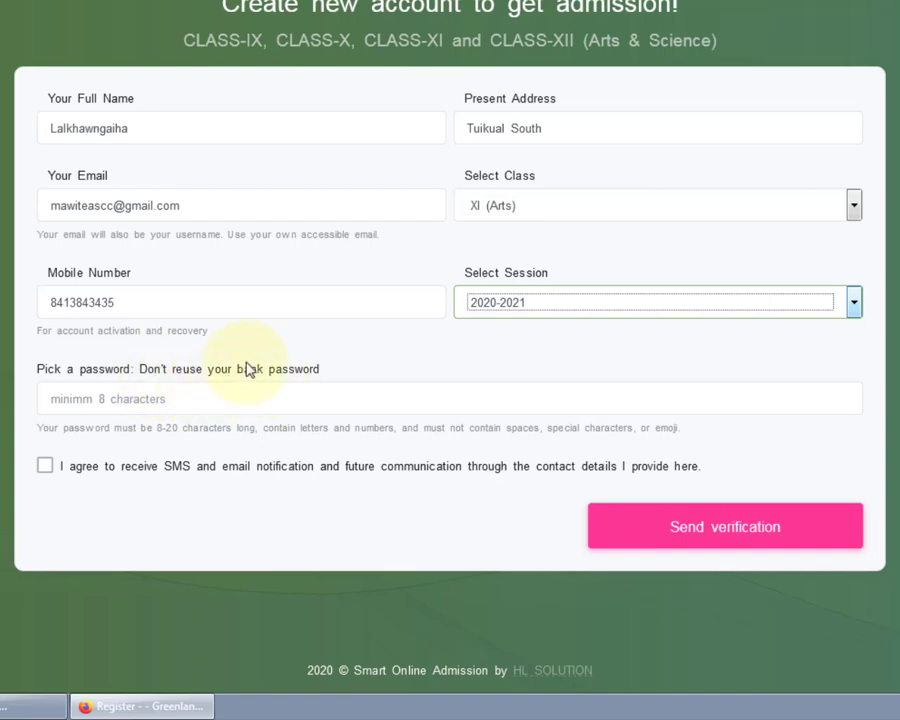
click(174, 432)
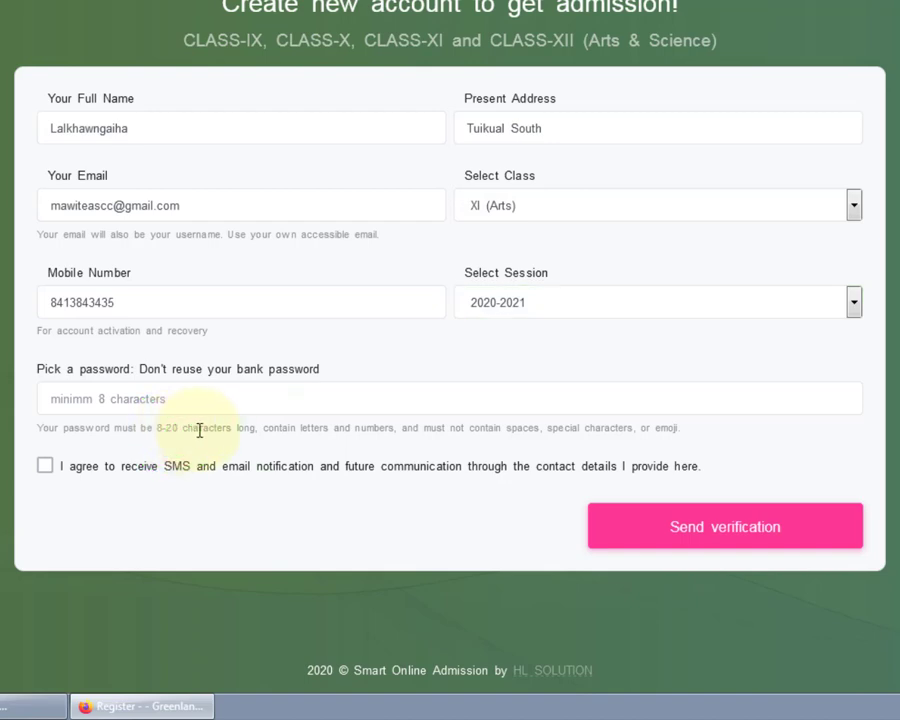
drag(279, 428, 335, 430)
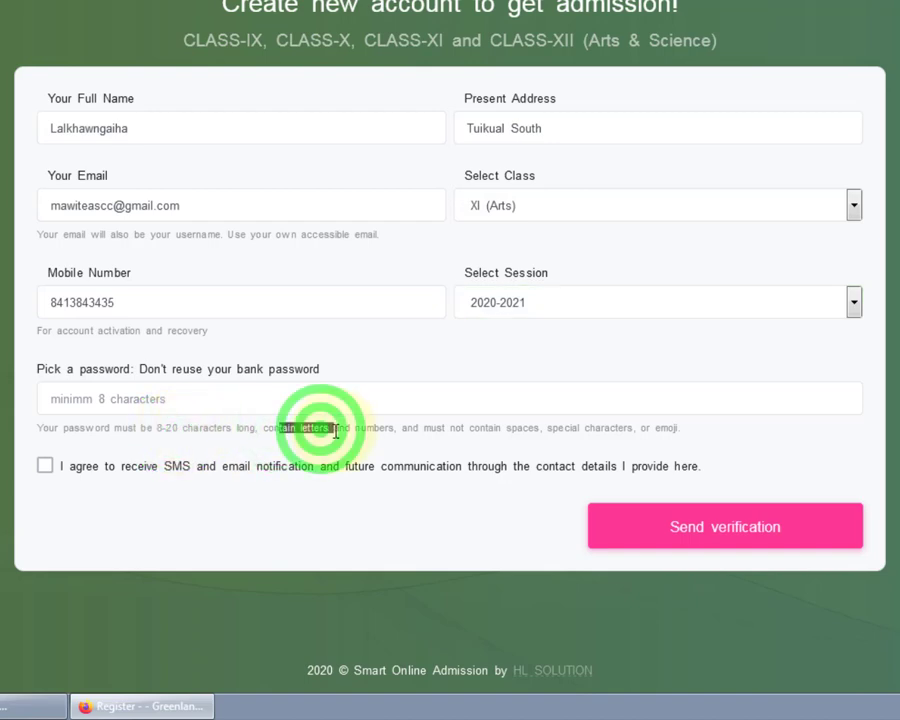
double_click(313, 428)
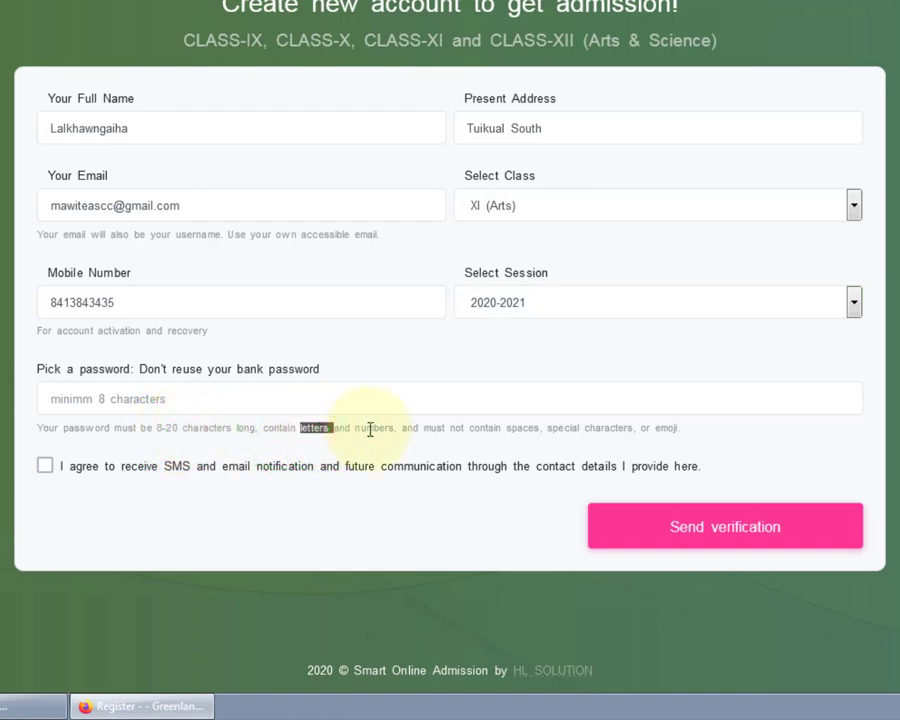
double_click(319, 429)
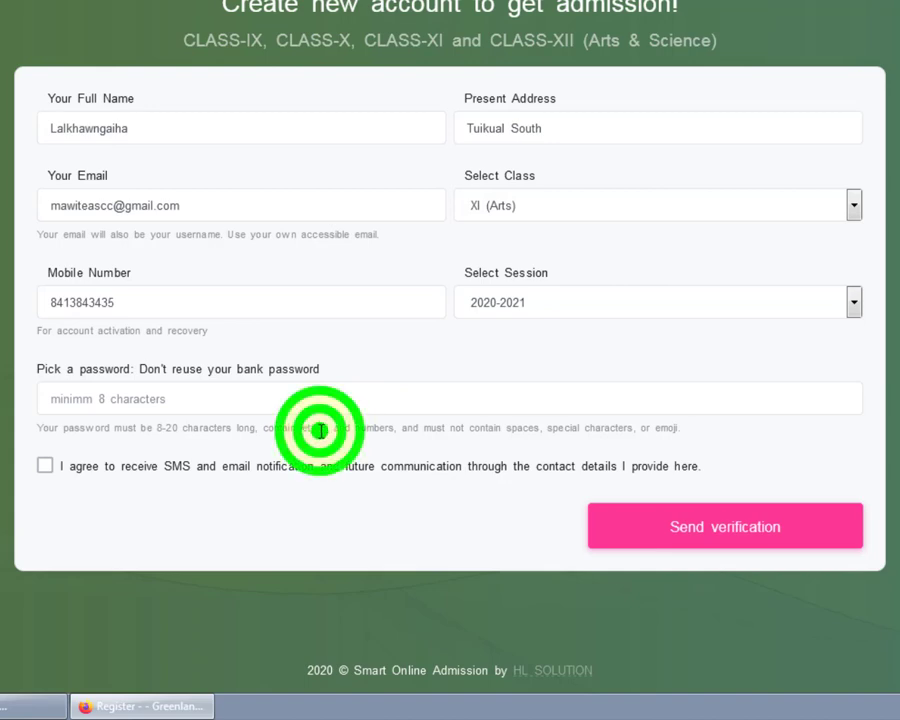
double_click(372, 428)
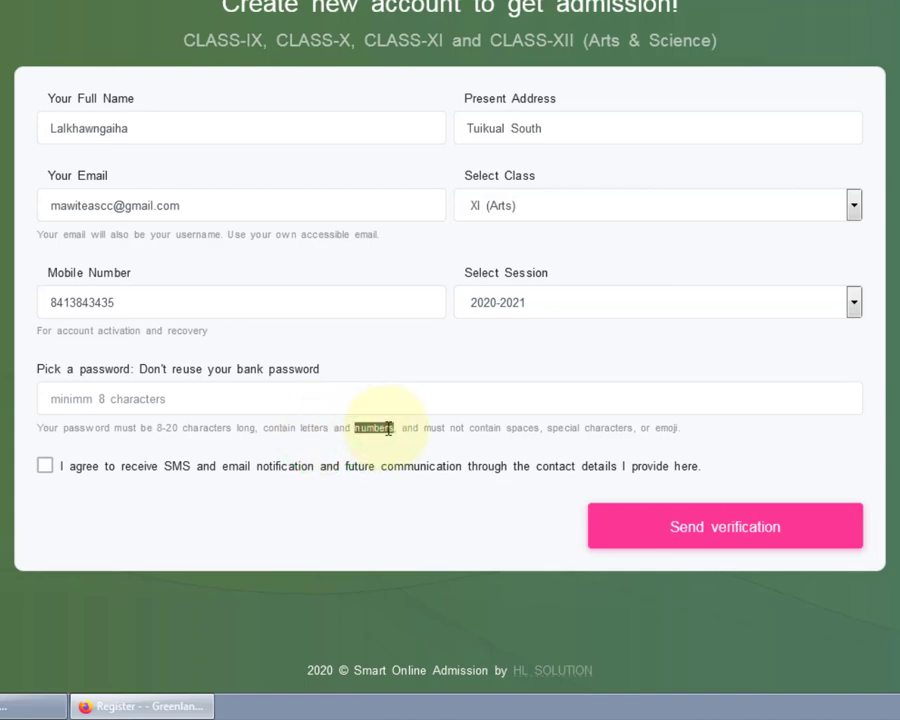
double_click(520, 428)
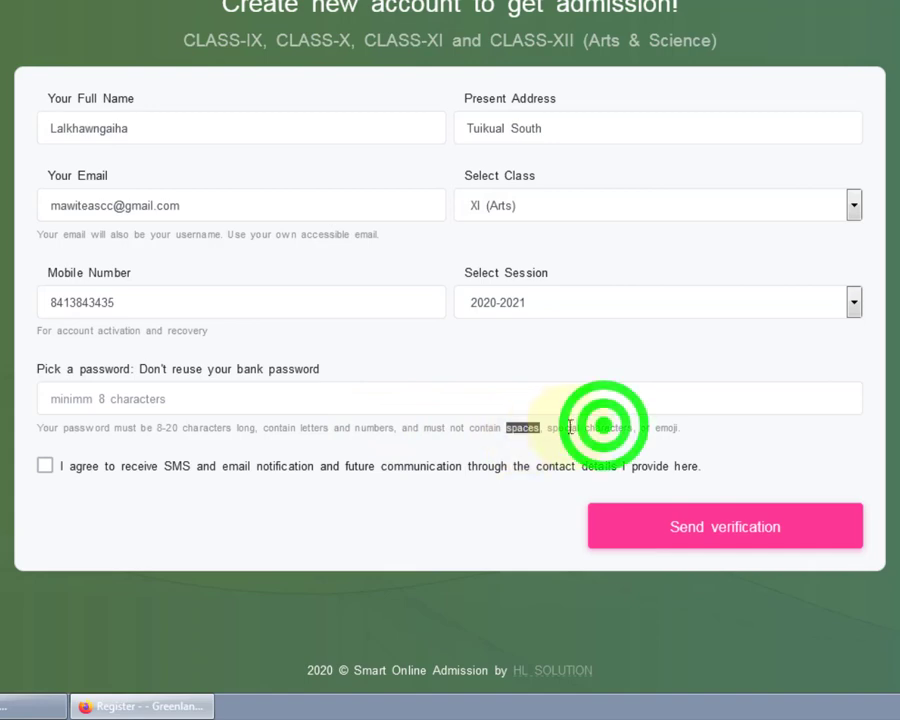
double_click(606, 428)
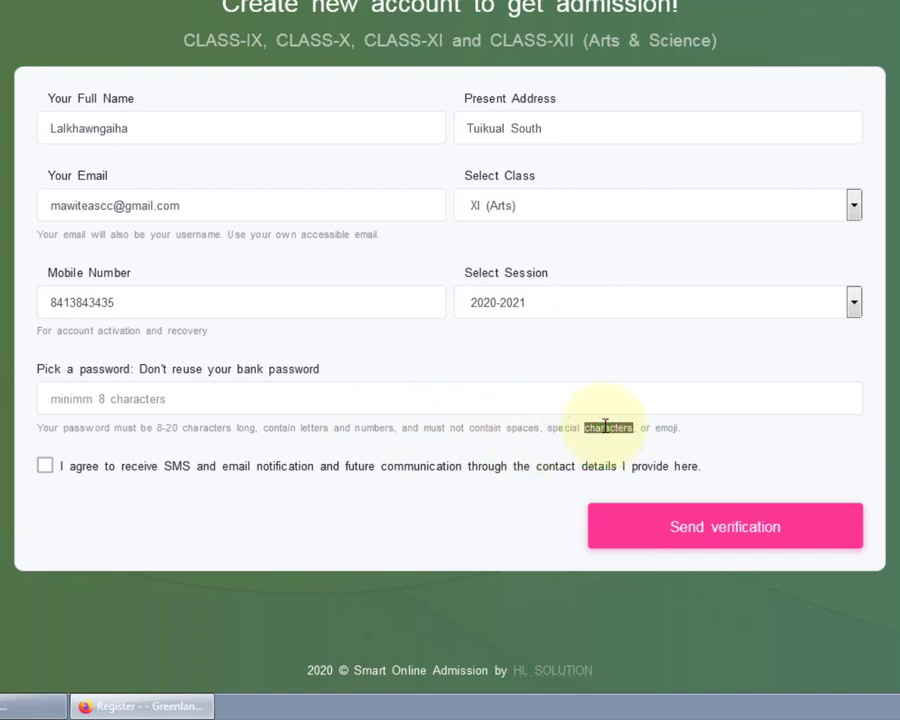
double_click(665, 428)
drag(502, 428, 652, 432)
click(667, 432)
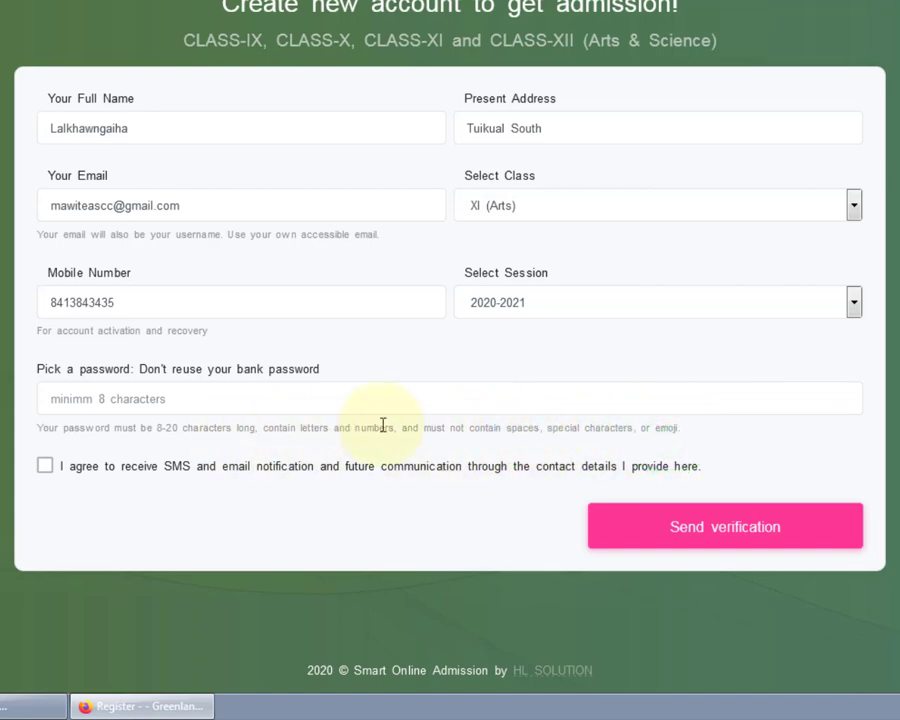
Step: Dismiss Firefox's password suggestion list covering the form
click(124, 399)
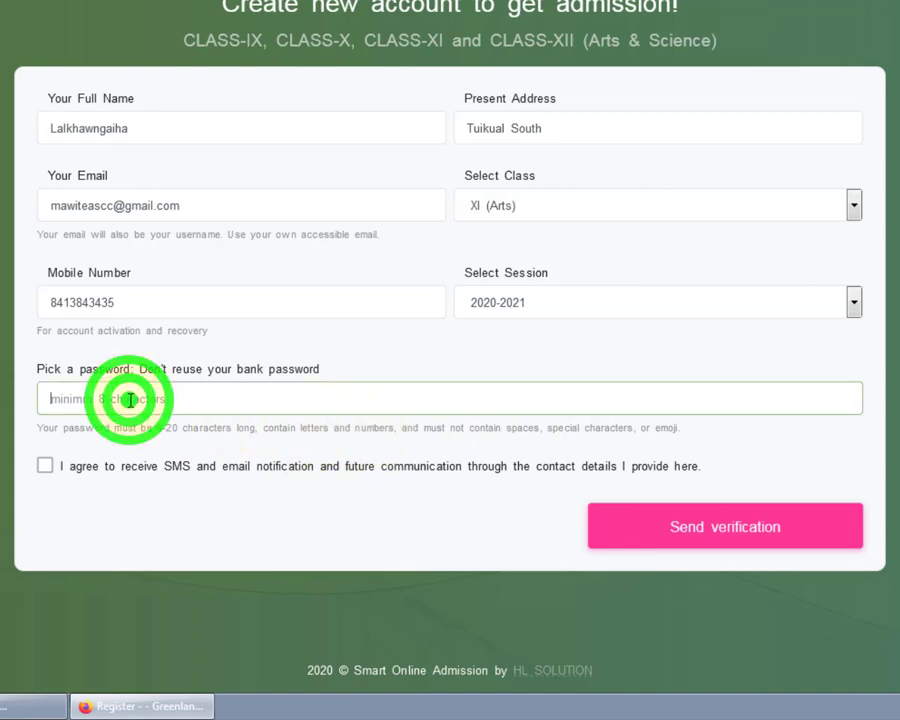
click(249, 402)
click(311, 370)
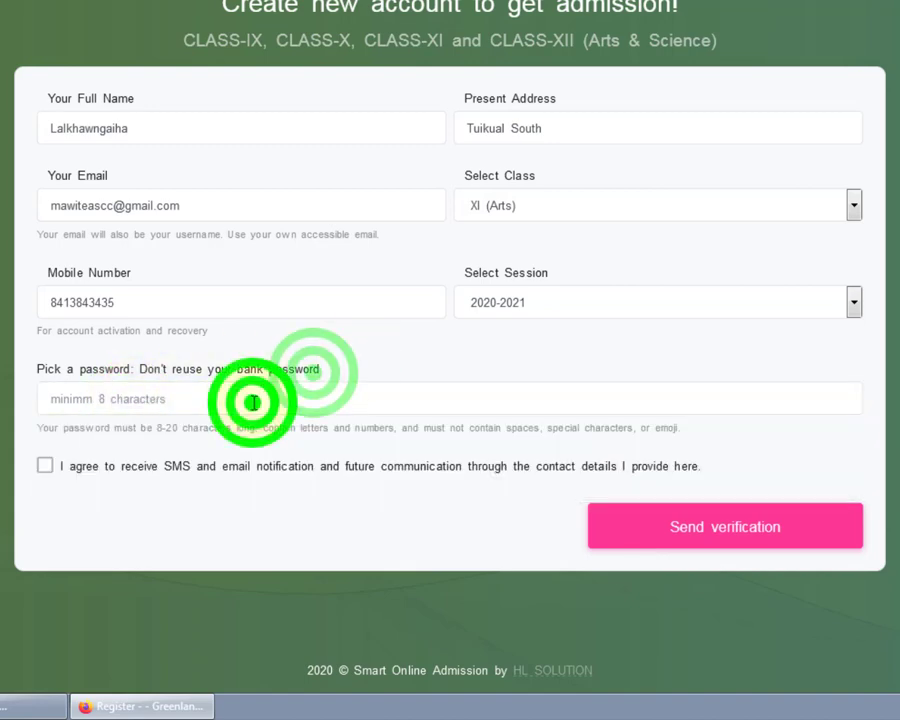
click(355, 346)
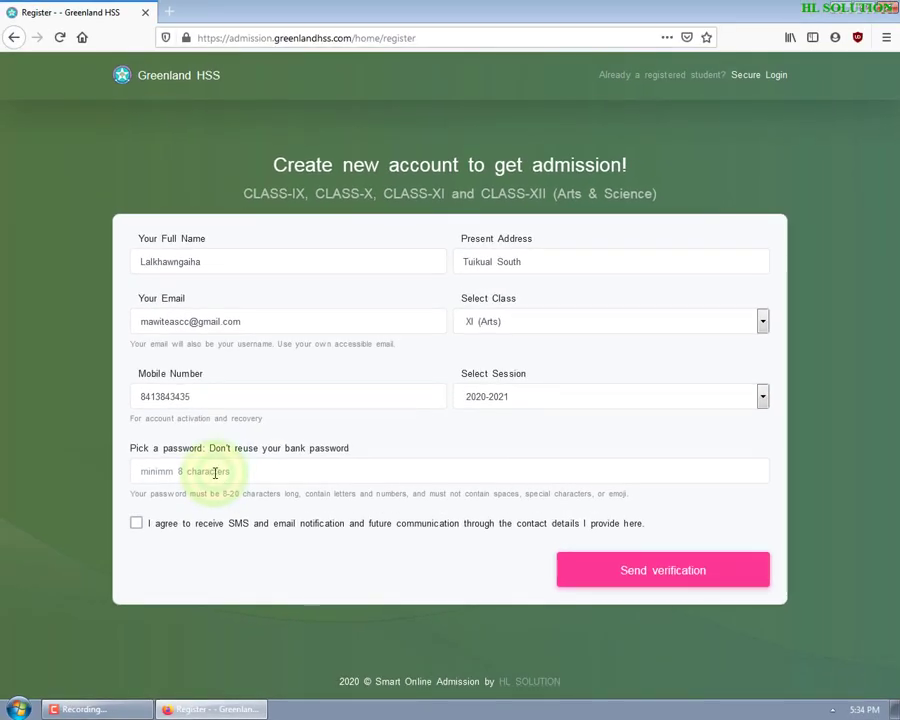
Step: Type the account password, tick 'I agree' for notifications, and send for verification
click(215, 473)
text(a)
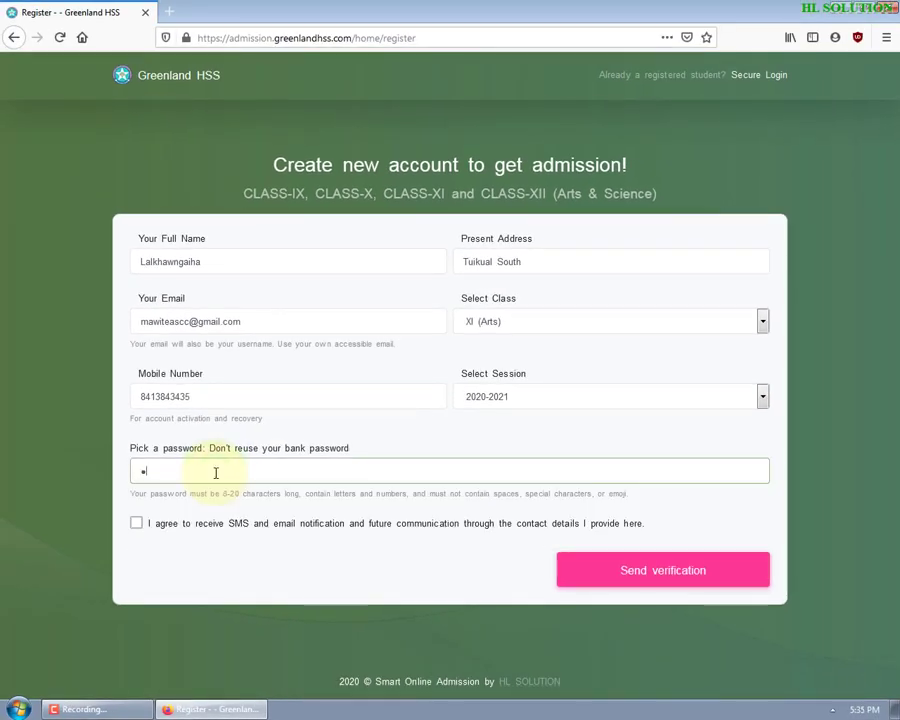
key(BackSpace)
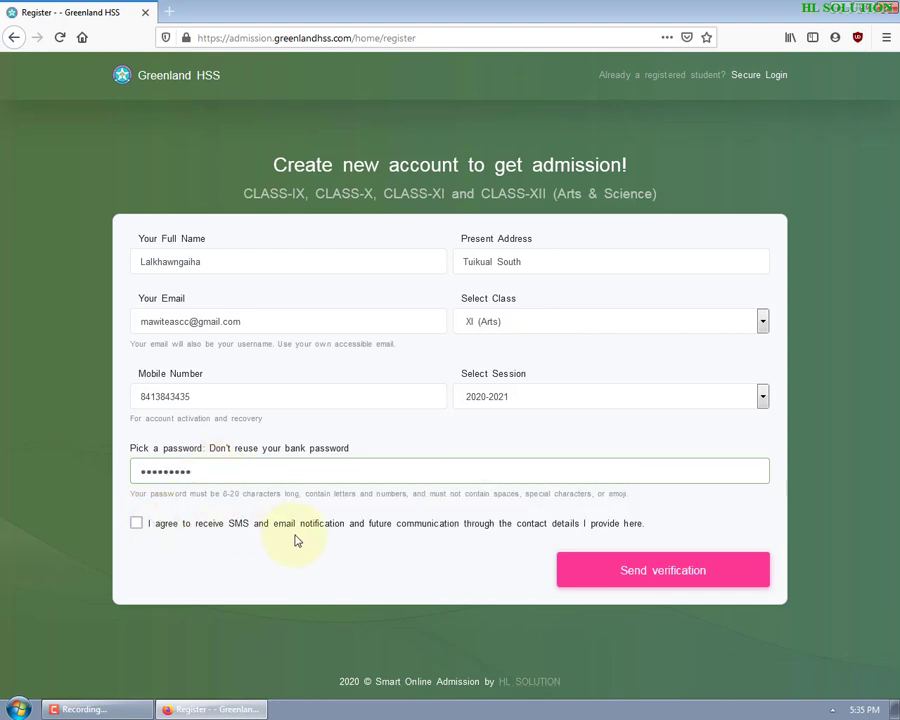
click(208, 526)
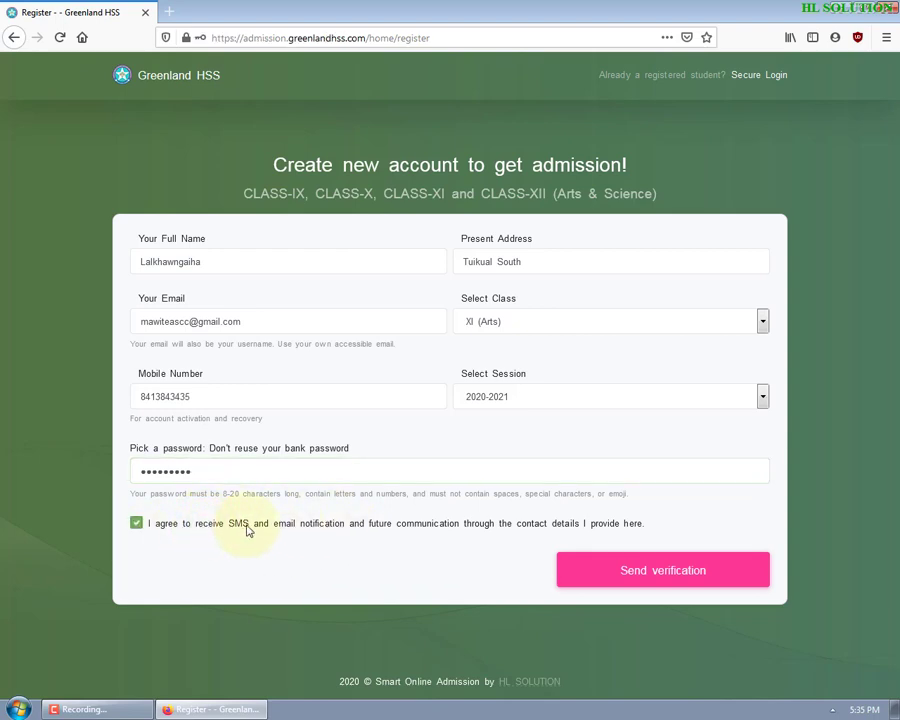
click(647, 572)
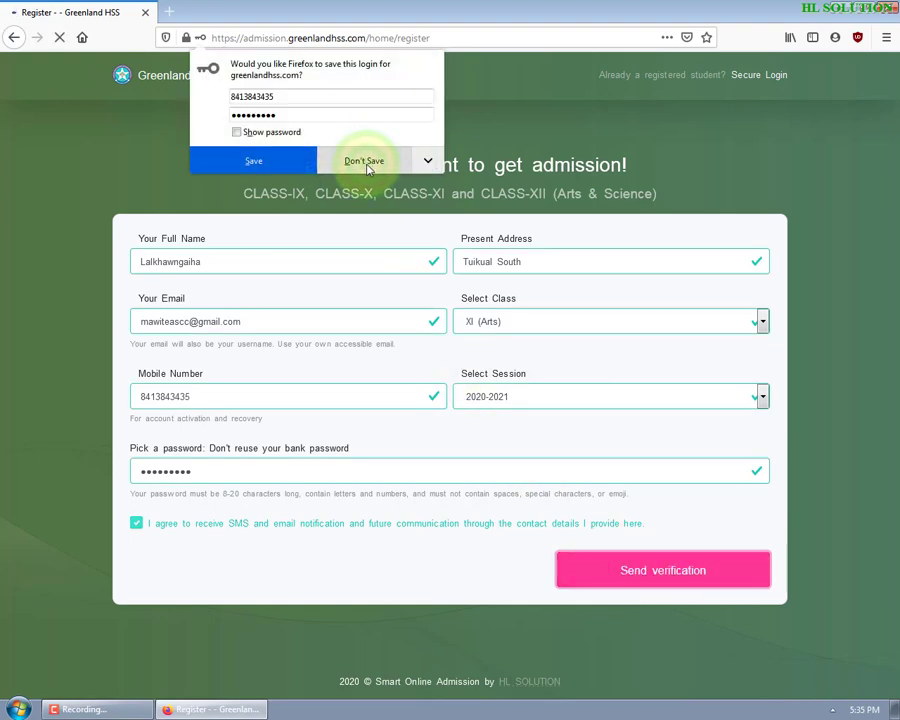
Step: Decline Firefox's offer to save the login
click(364, 162)
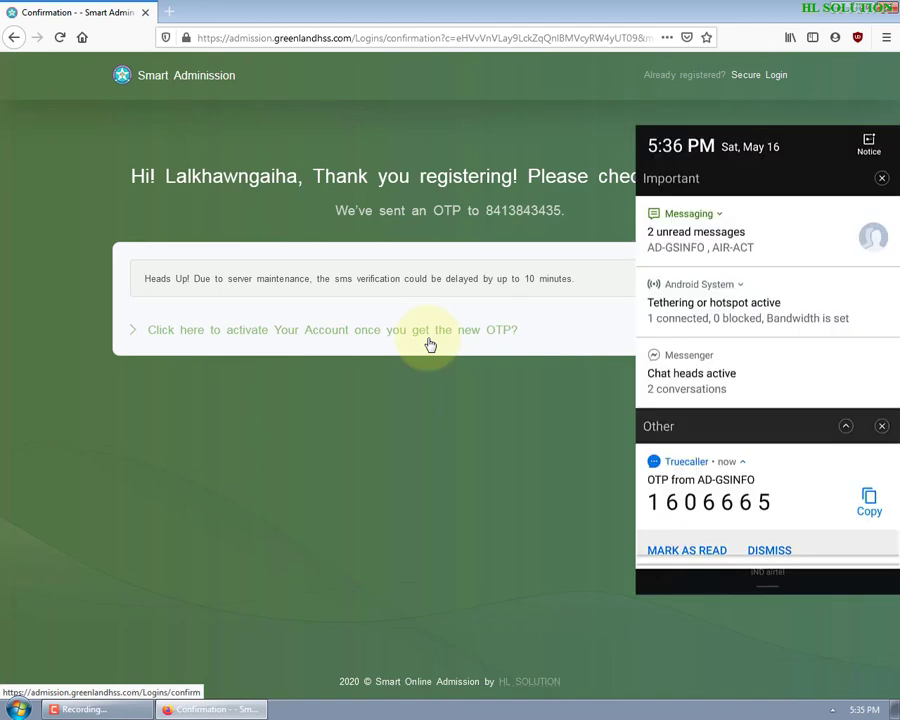
Step: Open the activation page, enter the OTP received by SMS, and submit it
click(430, 331)
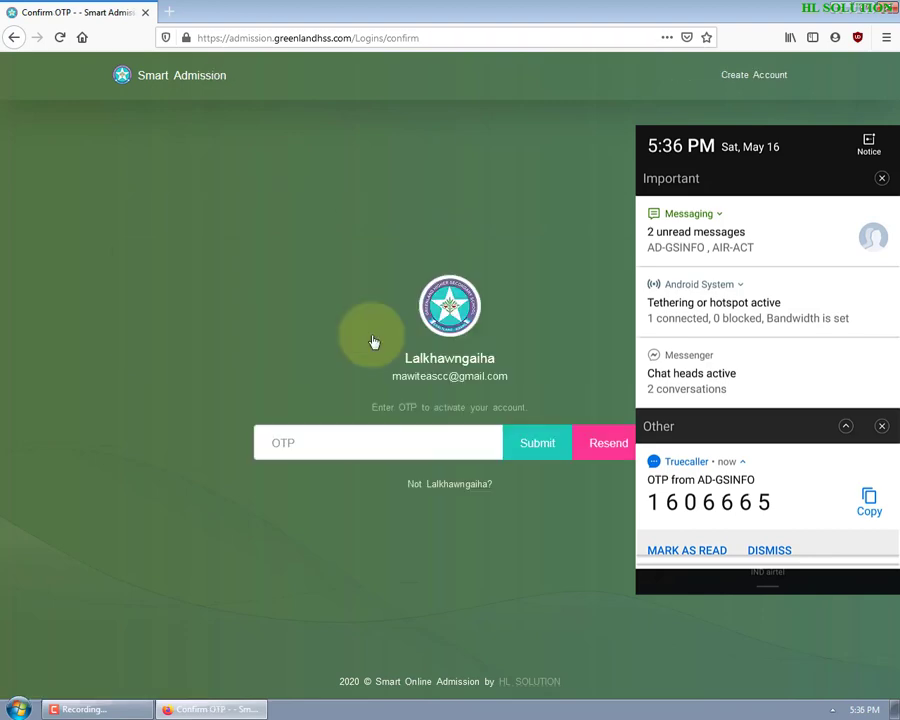
click(296, 441)
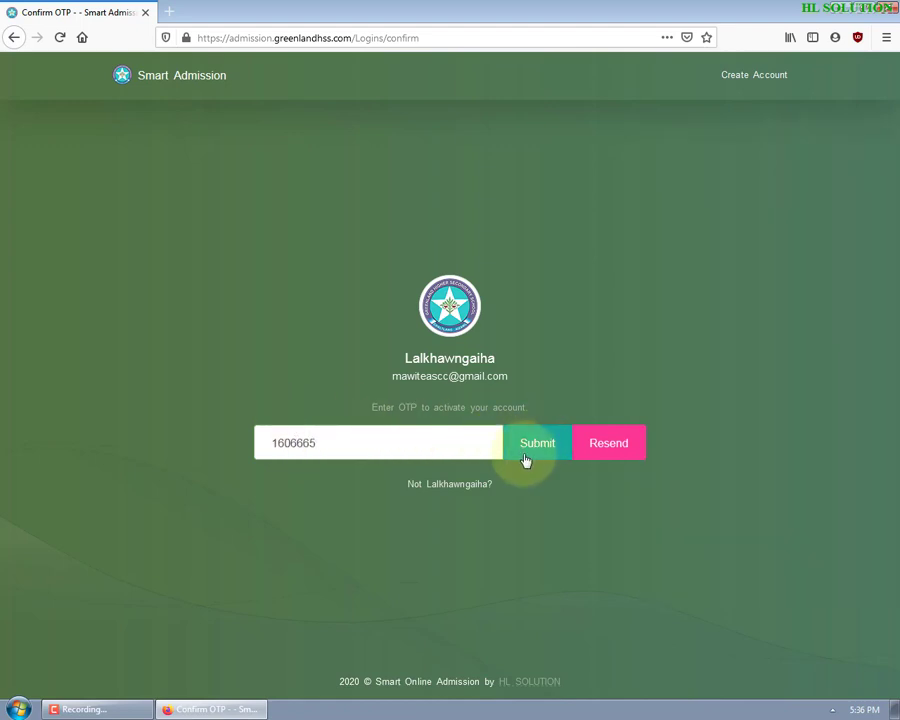
double_click(336, 442)
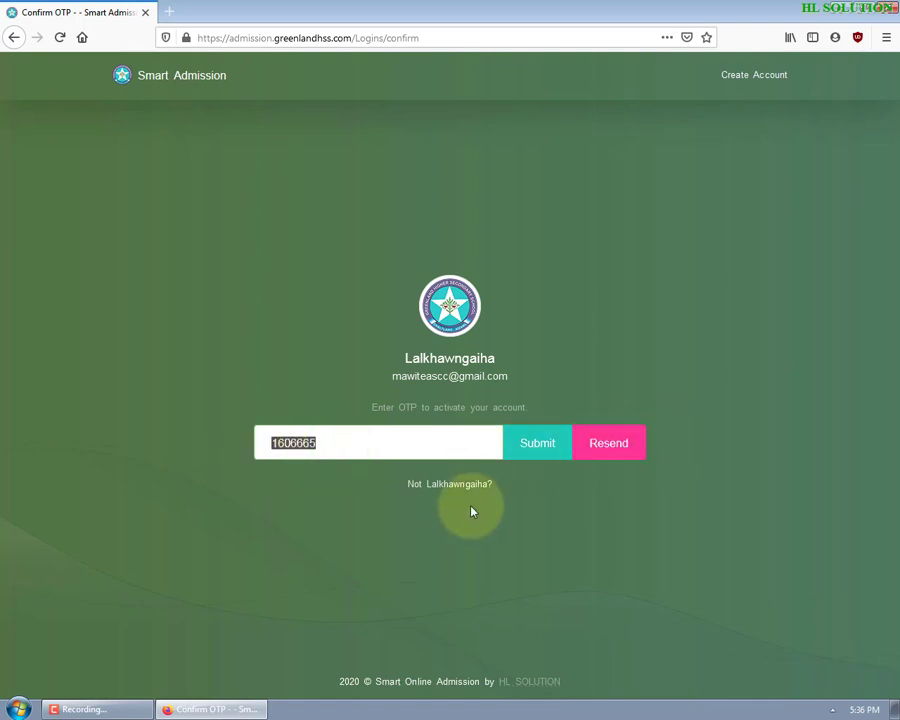
click(367, 440)
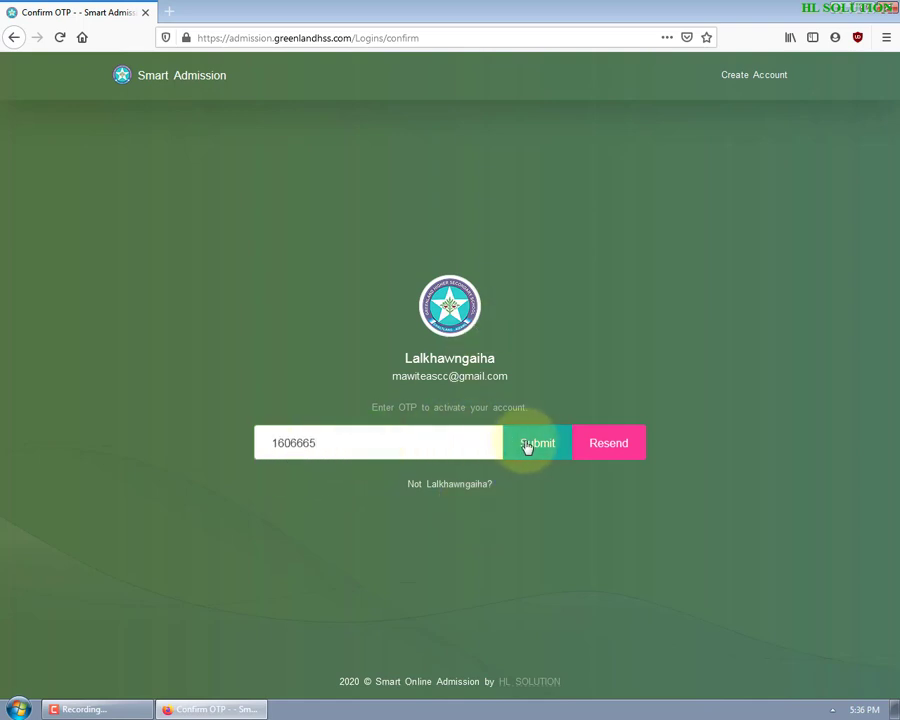
click(540, 452)
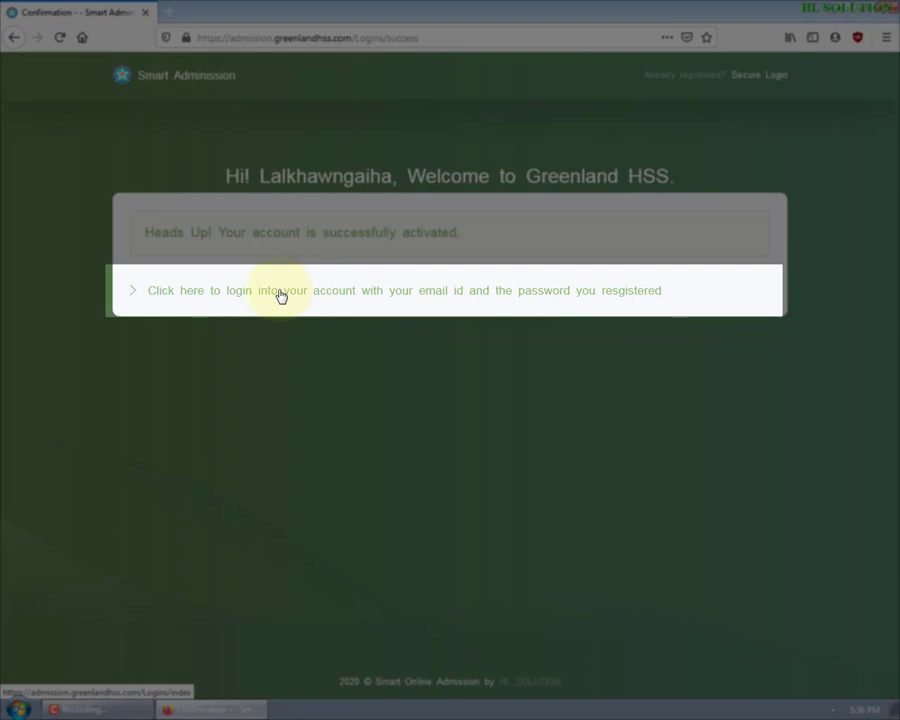
Step: Log in with the registered e-mail and password, declining Firefox's save-login prompt
click(280, 297)
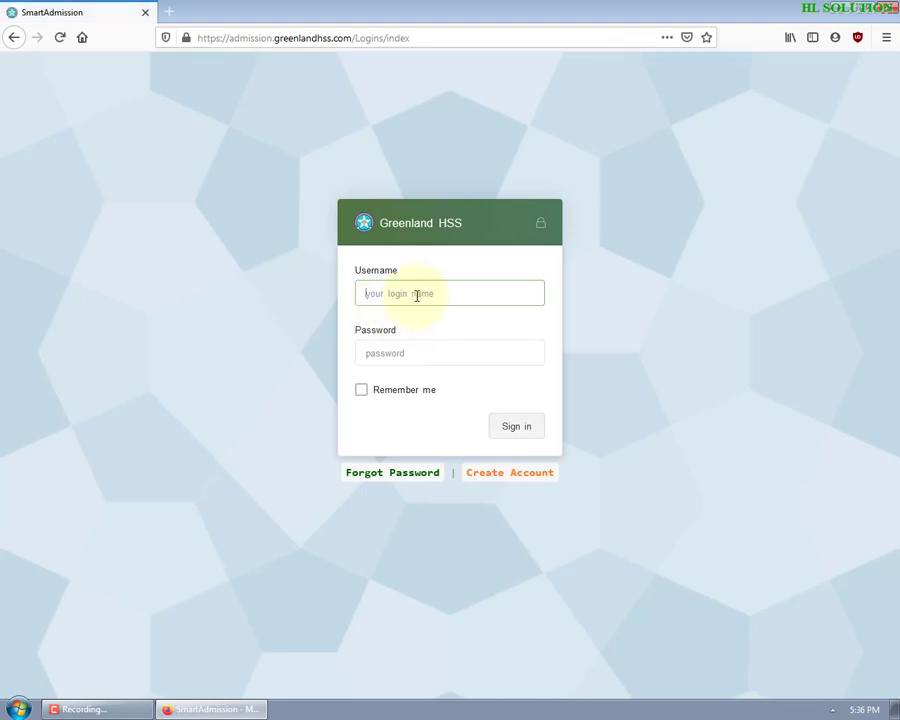
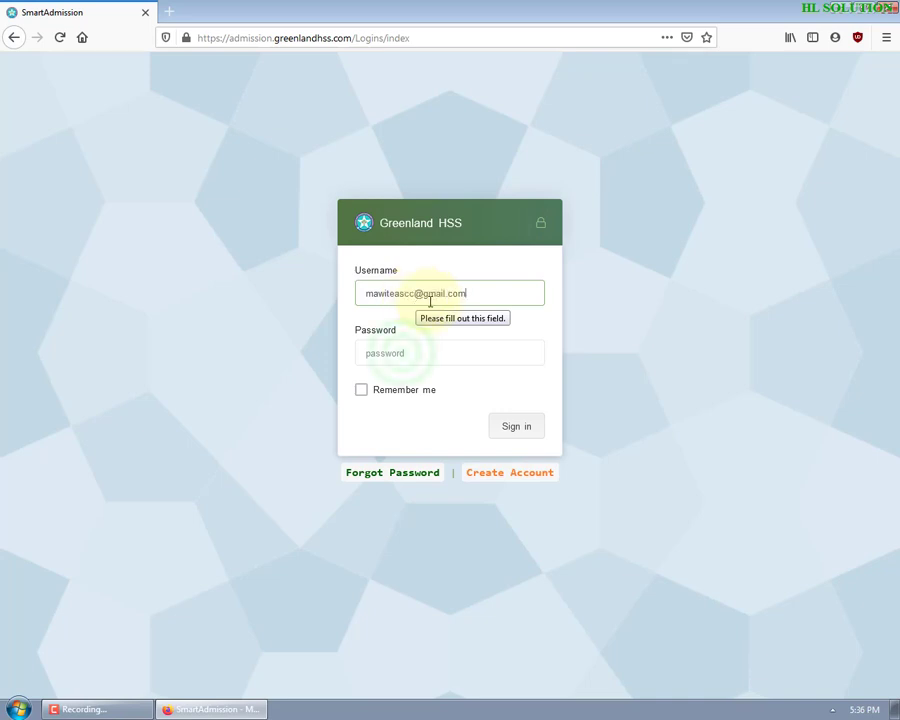
click(394, 352)
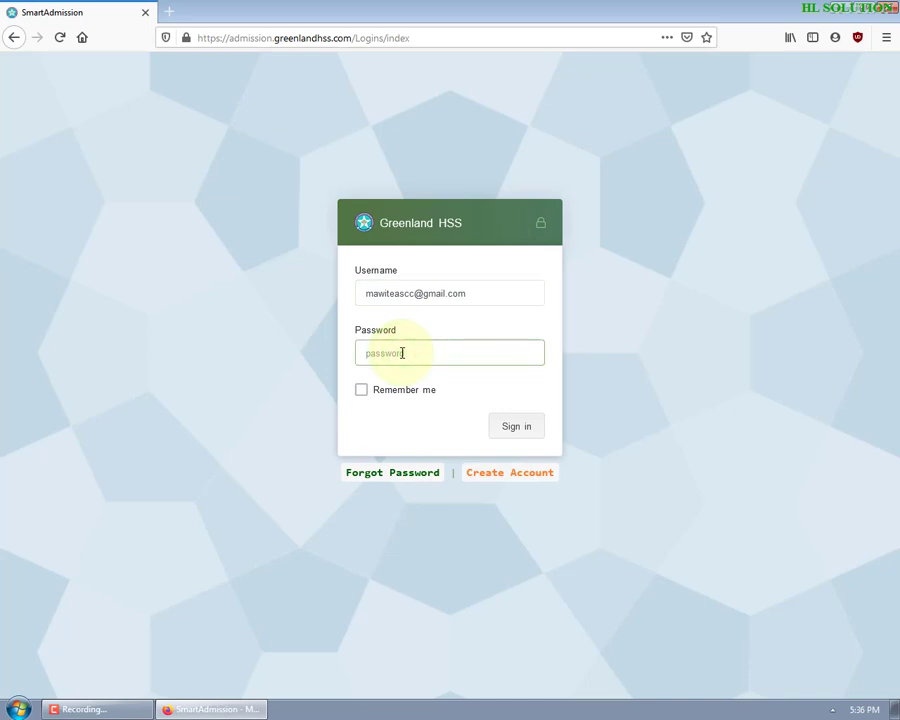
text(*********)
click(517, 430)
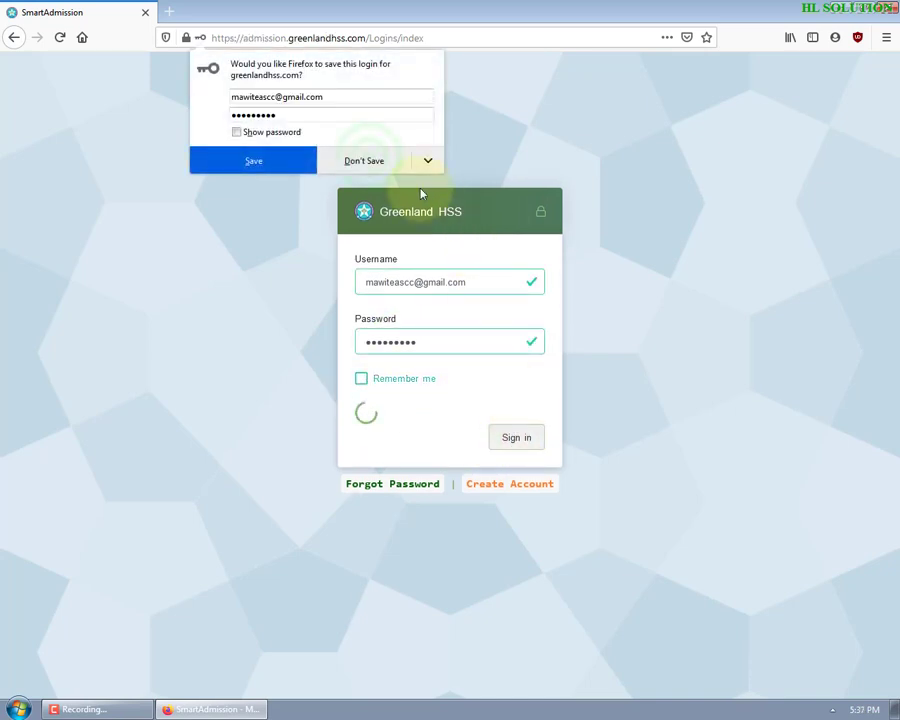
click(370, 160)
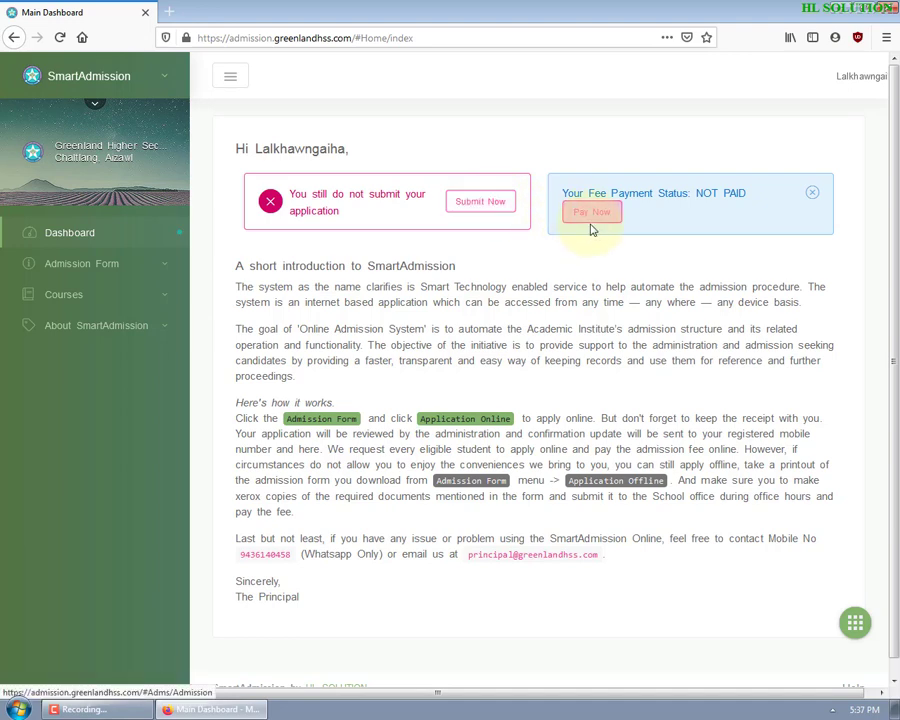
Step: Start the admission application and set the gender to Male
click(484, 211)
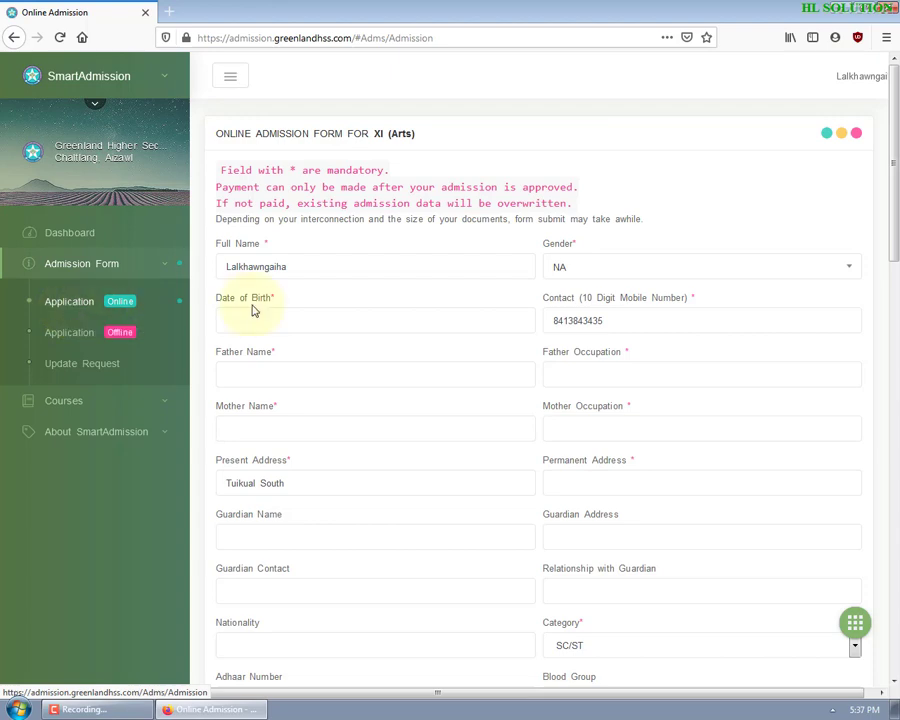
click(578, 270)
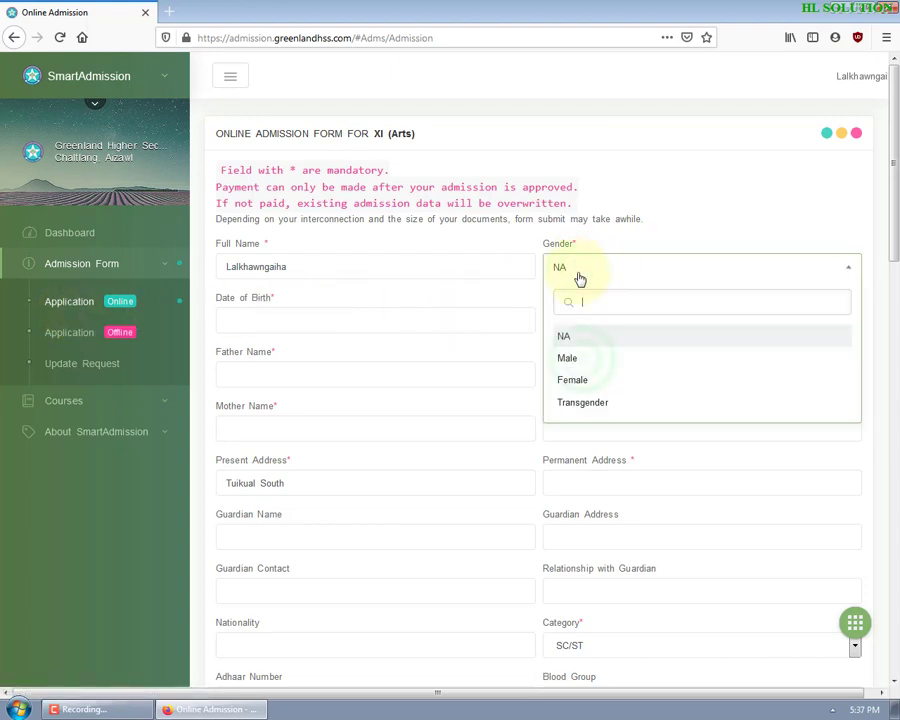
click(584, 362)
click(321, 321)
click(442, 354)
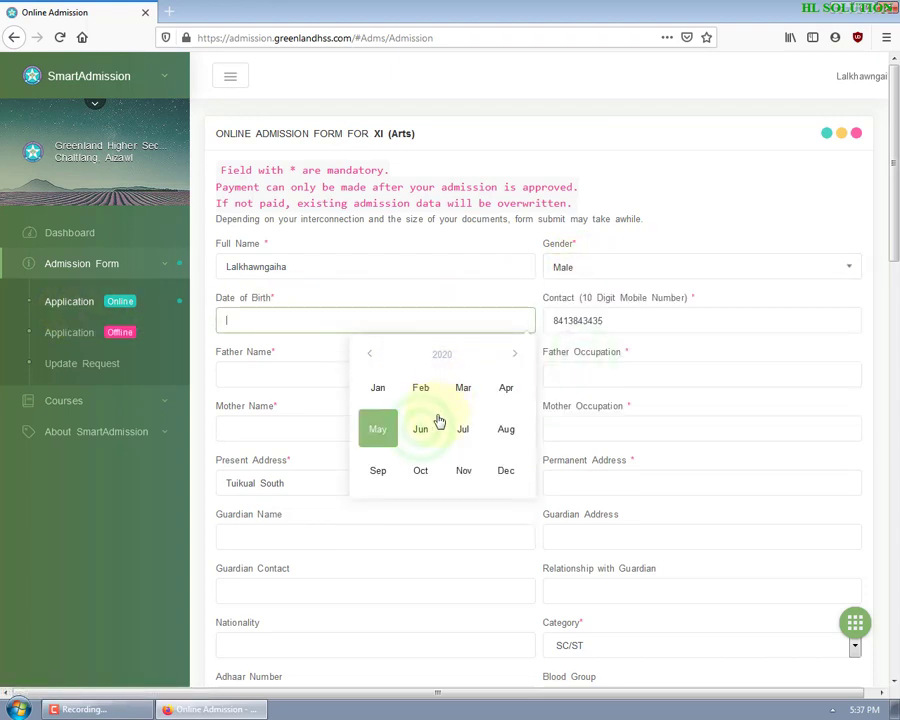
click(420, 429)
click(450, 354)
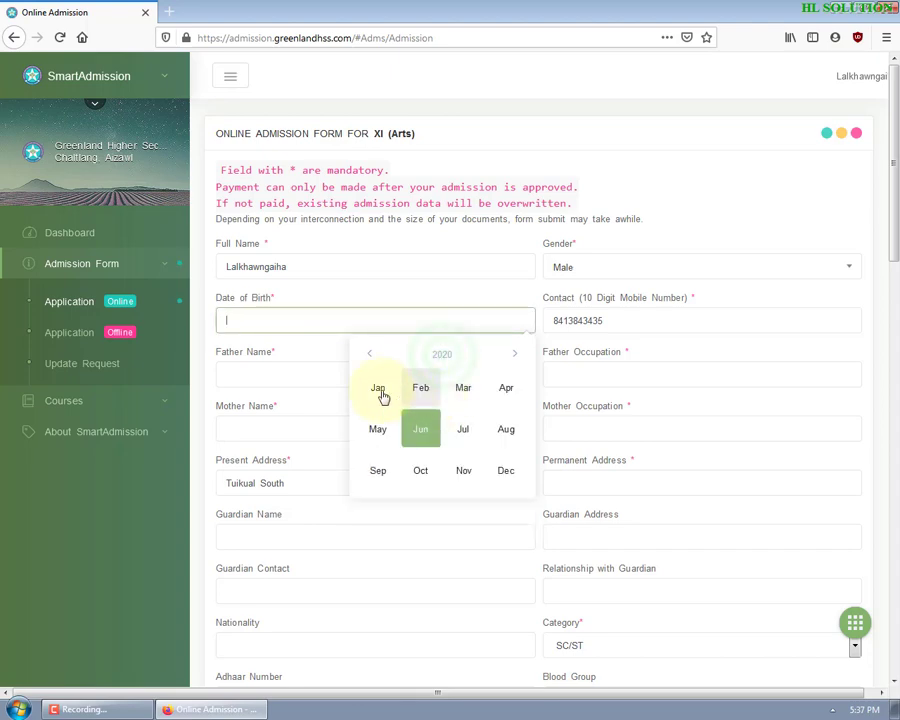
click(442, 358)
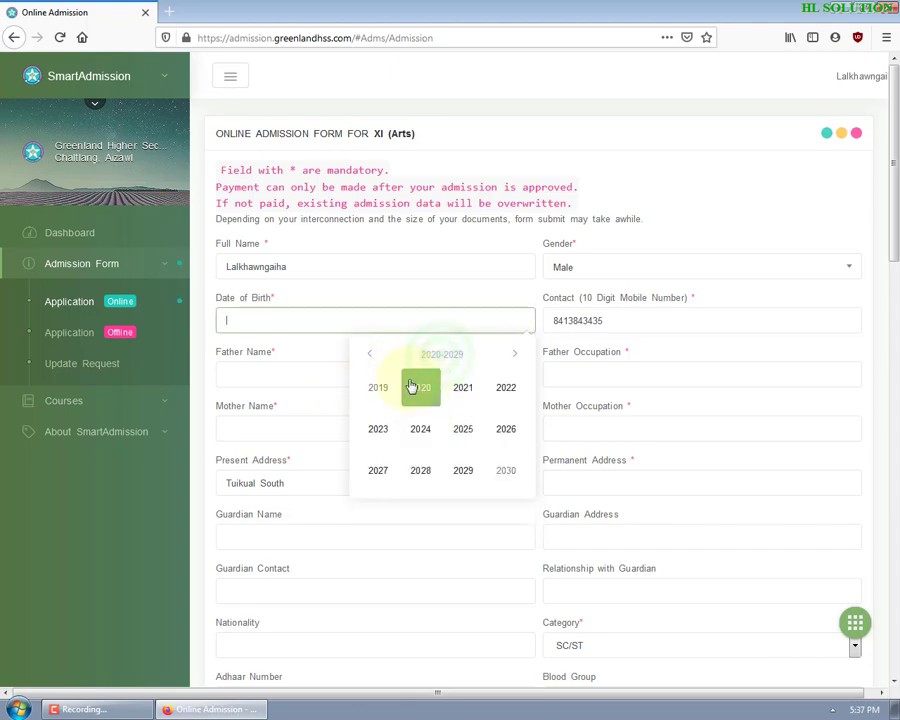
click(442, 354)
click(379, 388)
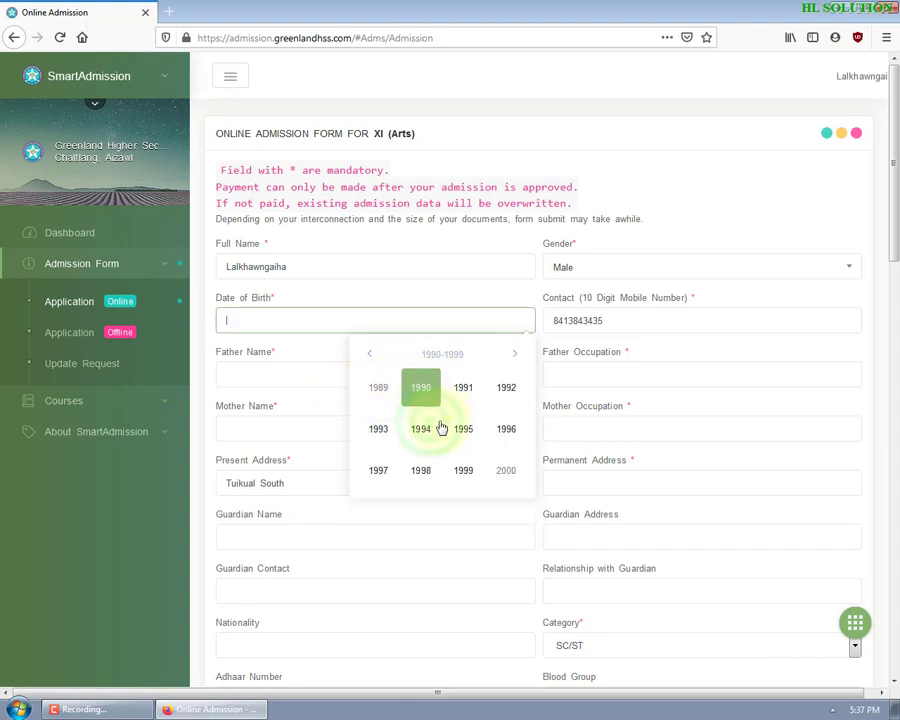
click(441, 428)
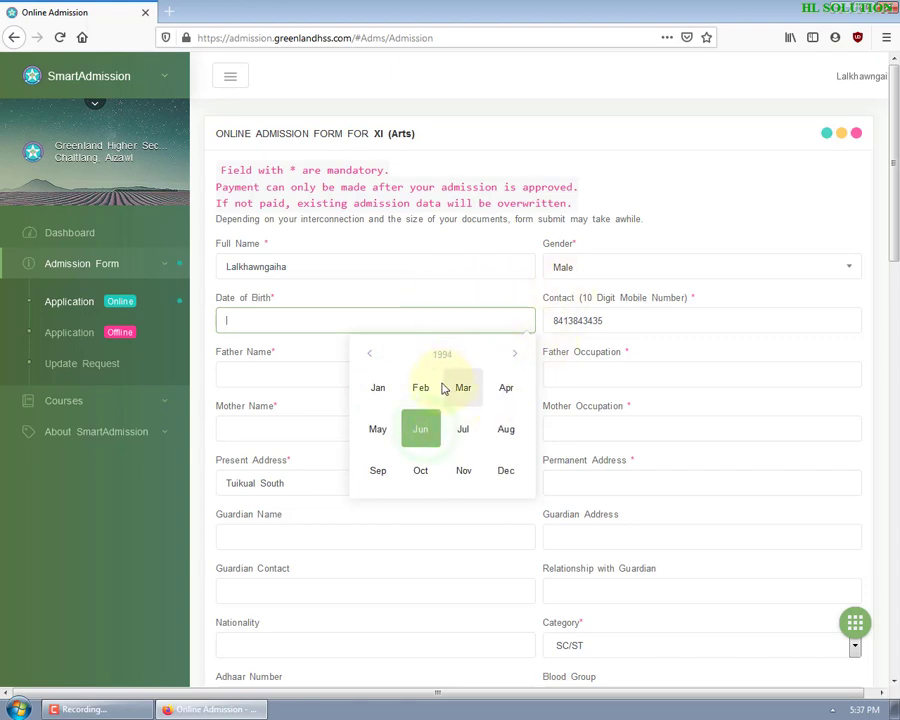
click(428, 430)
click(445, 426)
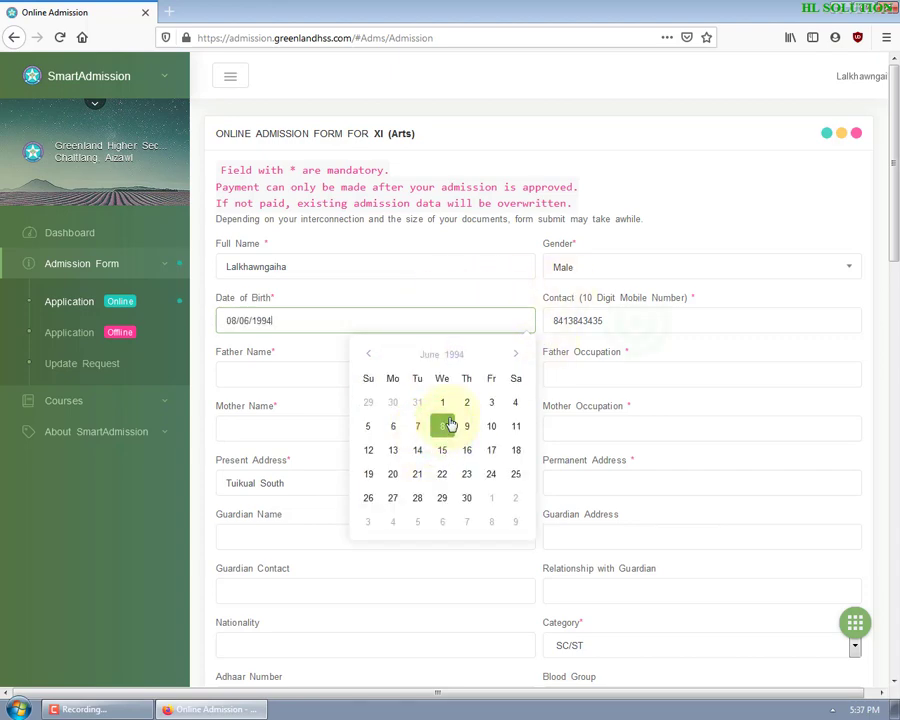
click(597, 321)
Step: Enter the father's name and set his occupation to Govt. Servant
click(352, 365)
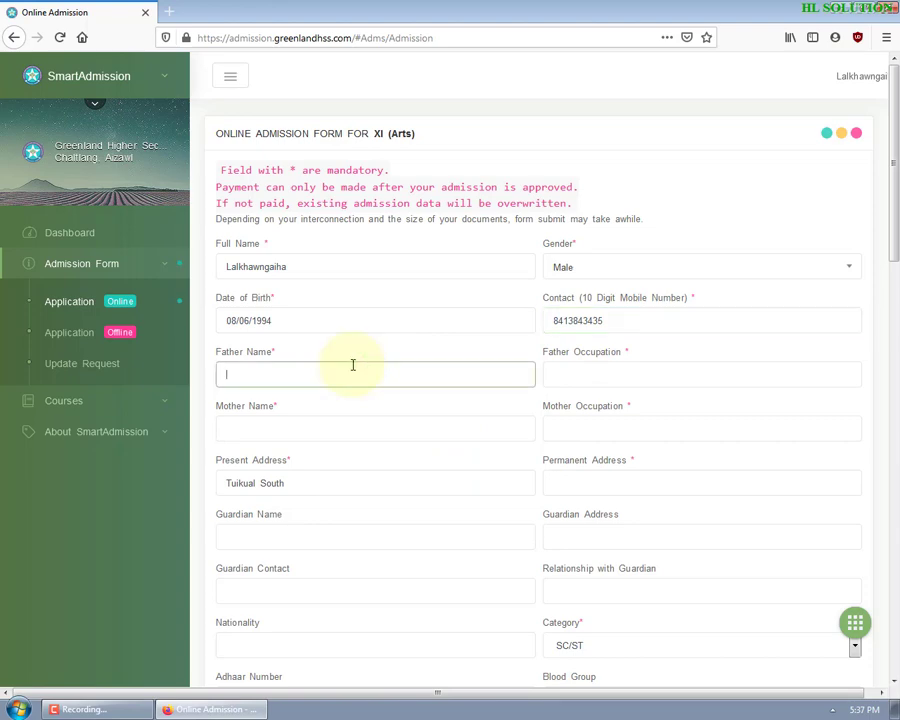
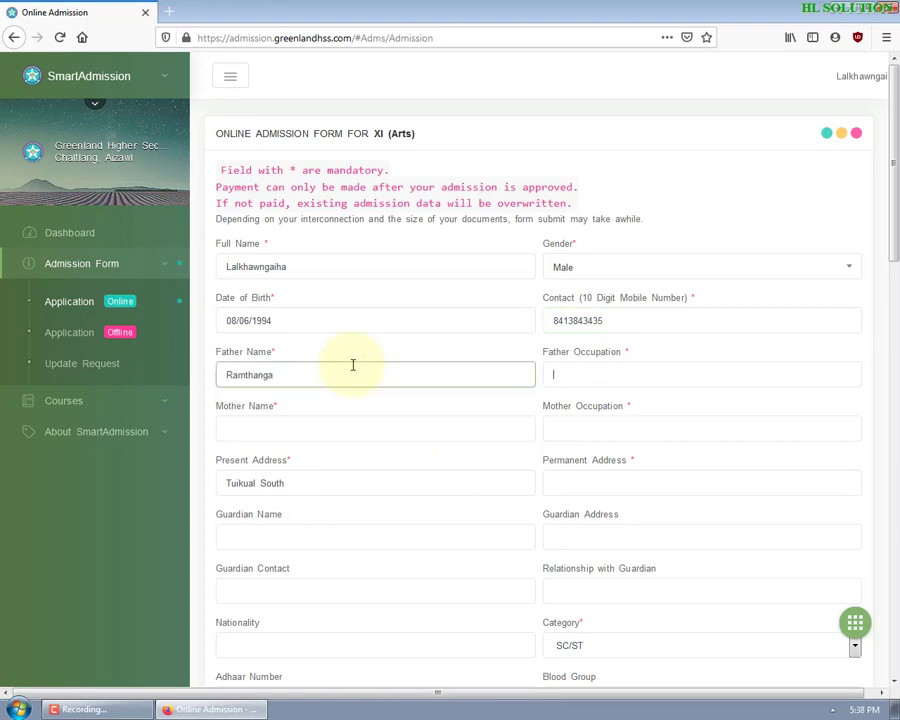
key(Tab)
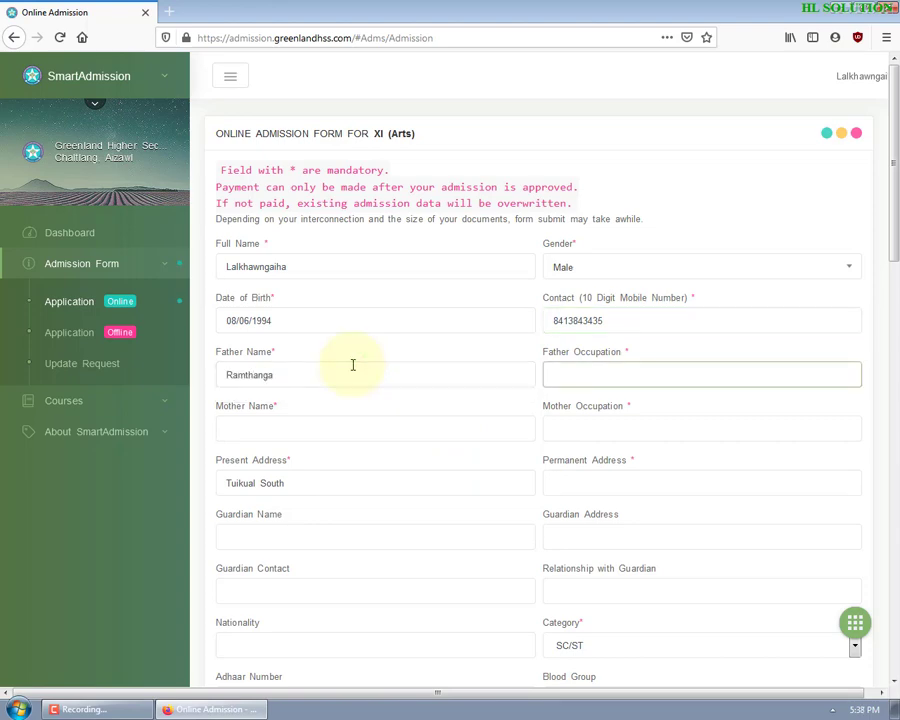
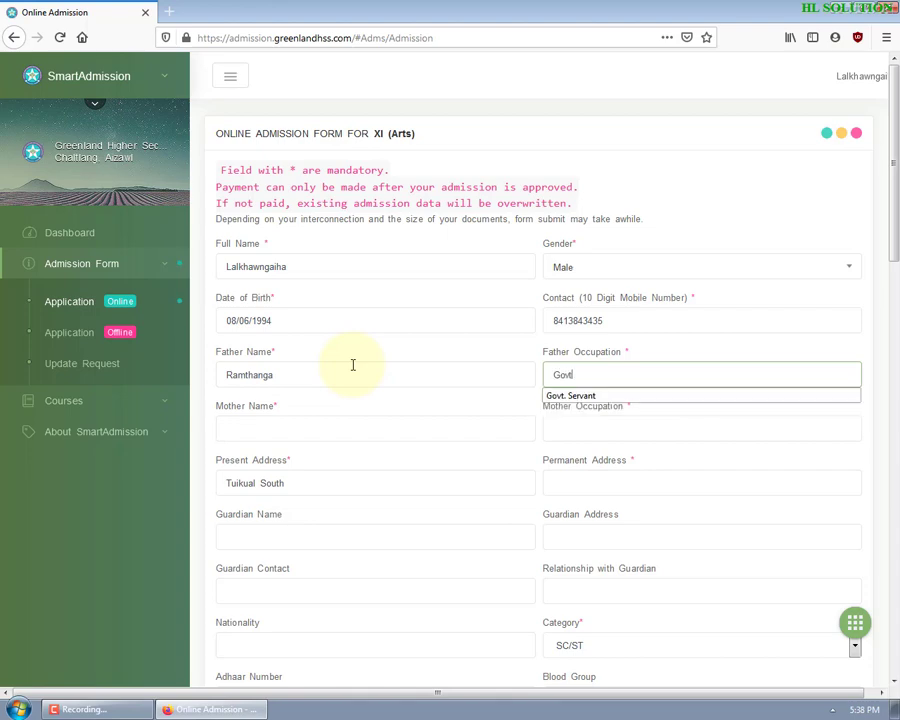
key(Down)
key(Tab)
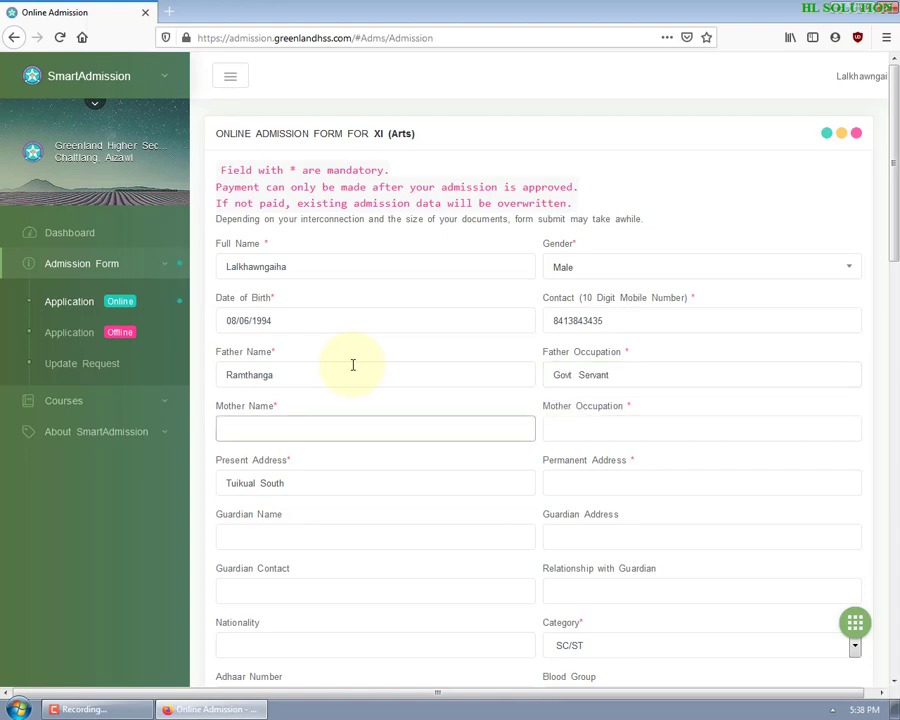
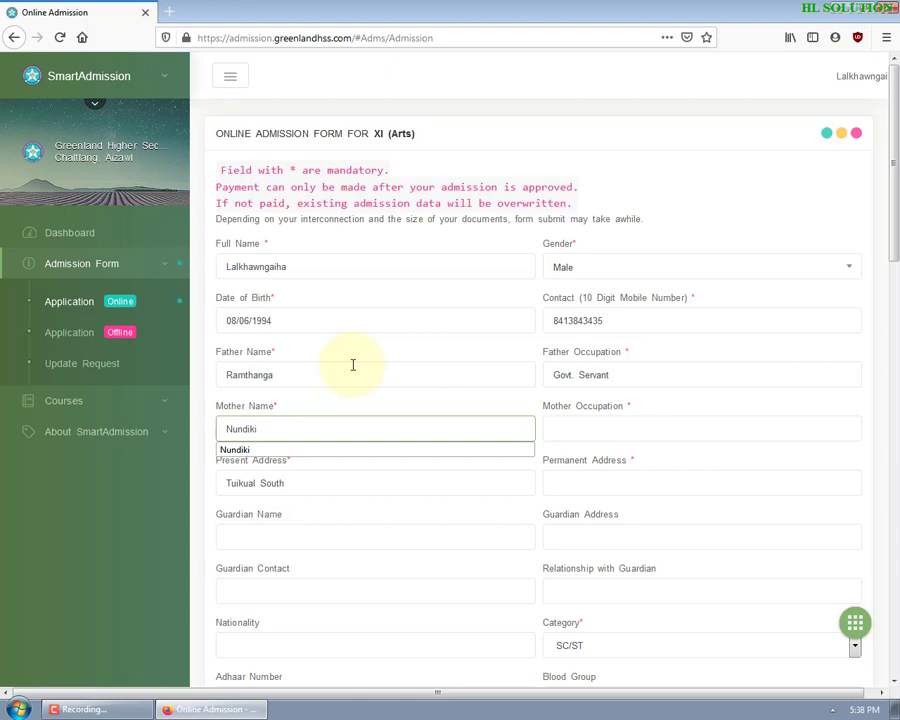
Step: Enter the mother's name and set her occupation to Housewife
key(Tab)
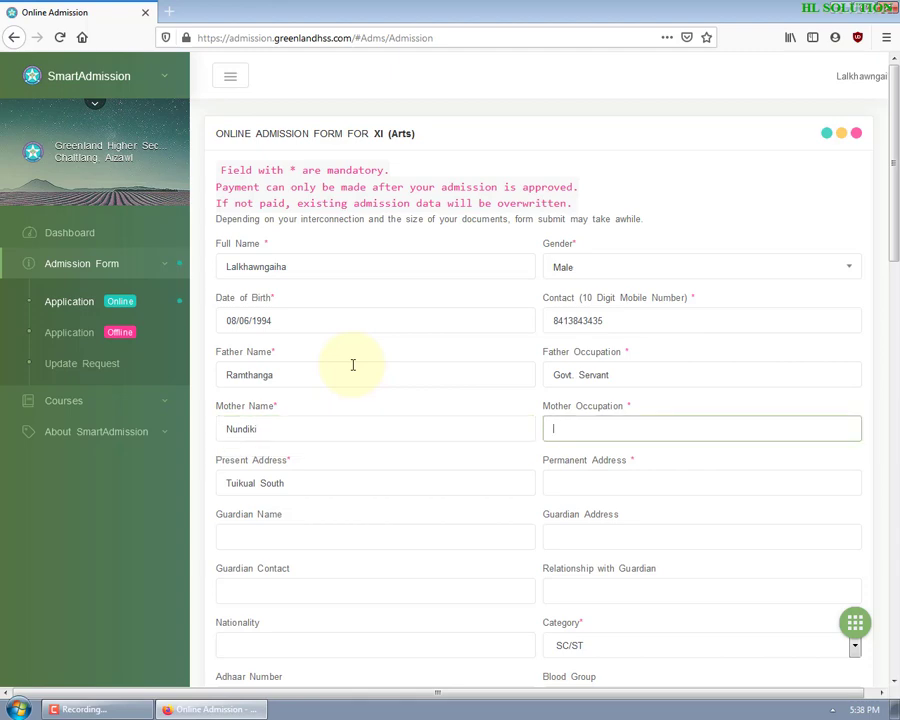
text(Housewi)
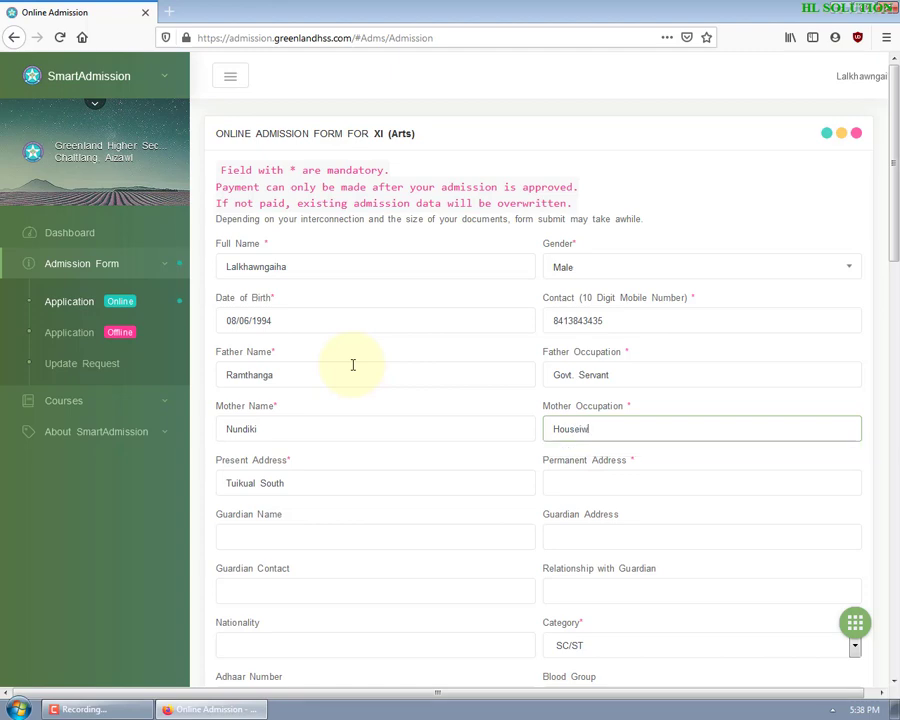
key(BackSpace)
key(BackSpace)
key(BackSpace)
key(Down)
key(Tab)
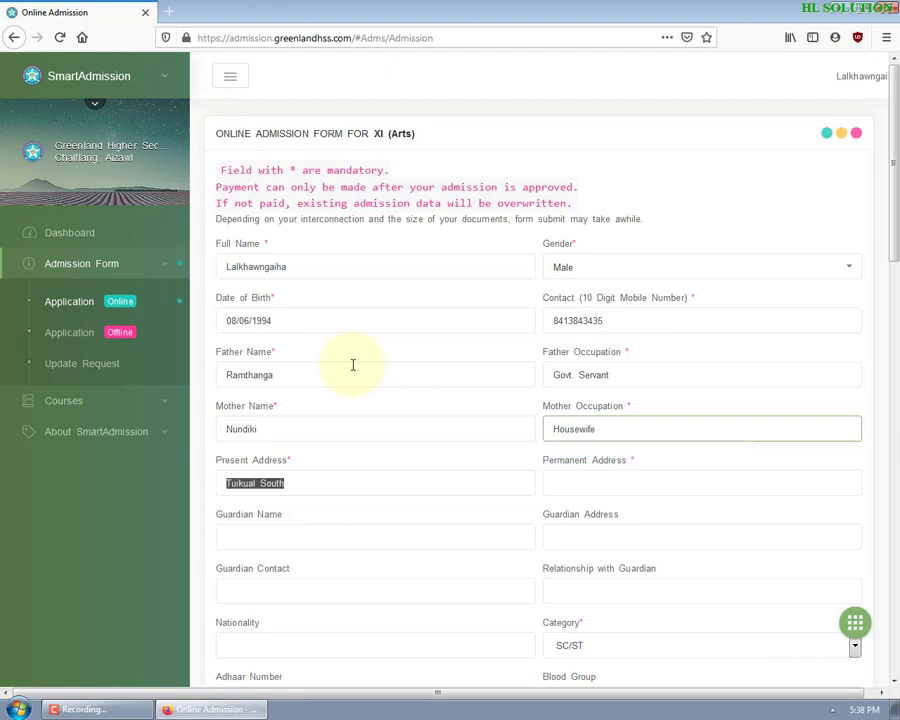
Step: Fill in the applicant's permanent address
click(633, 482)
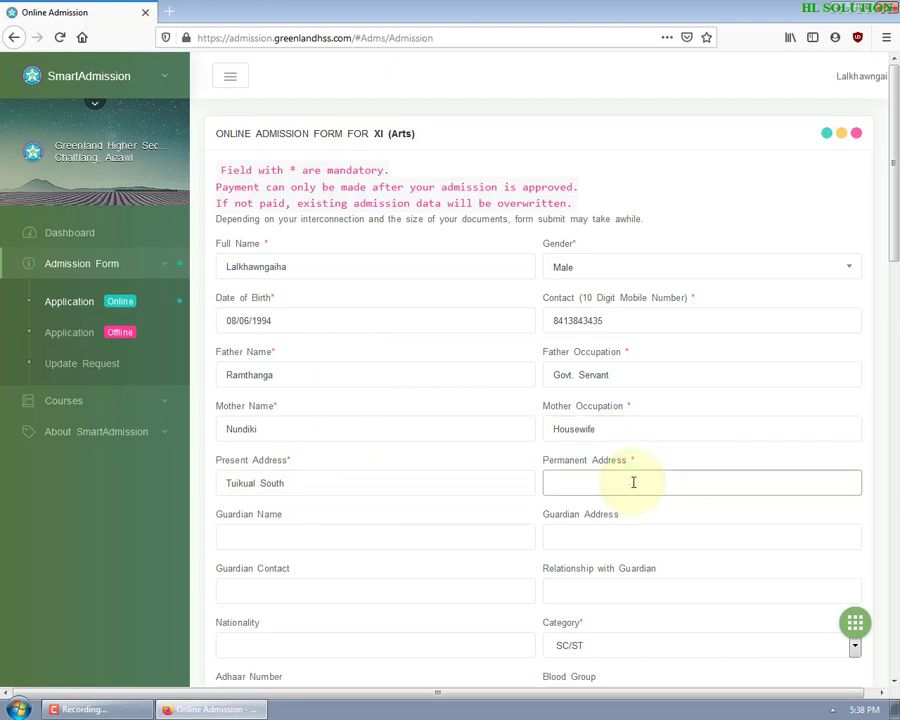
text(Tuikual)
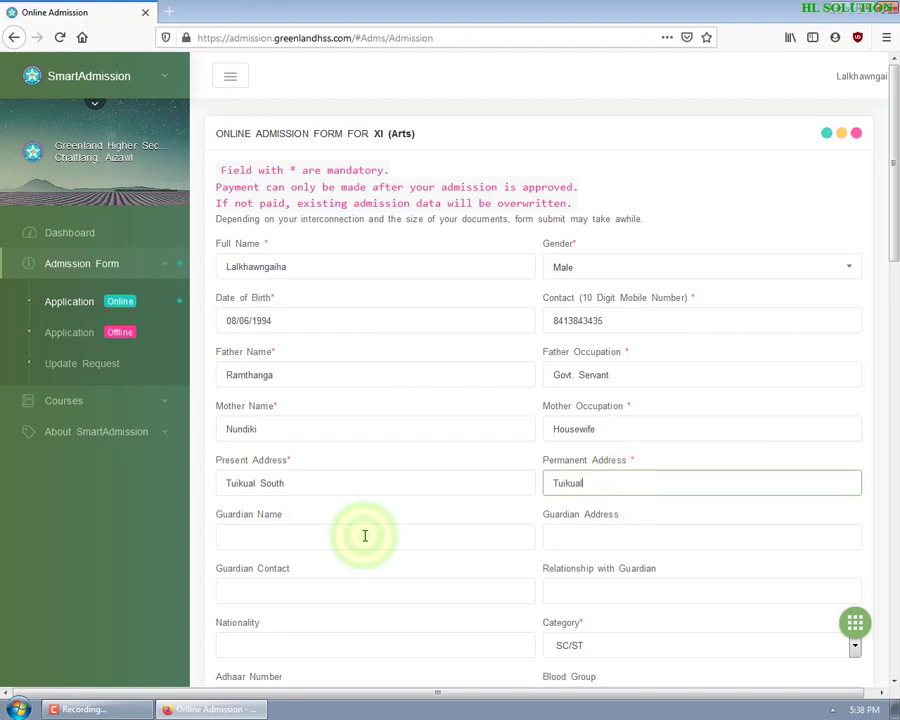
click(390, 535)
scroll(540, 550, down, 3)
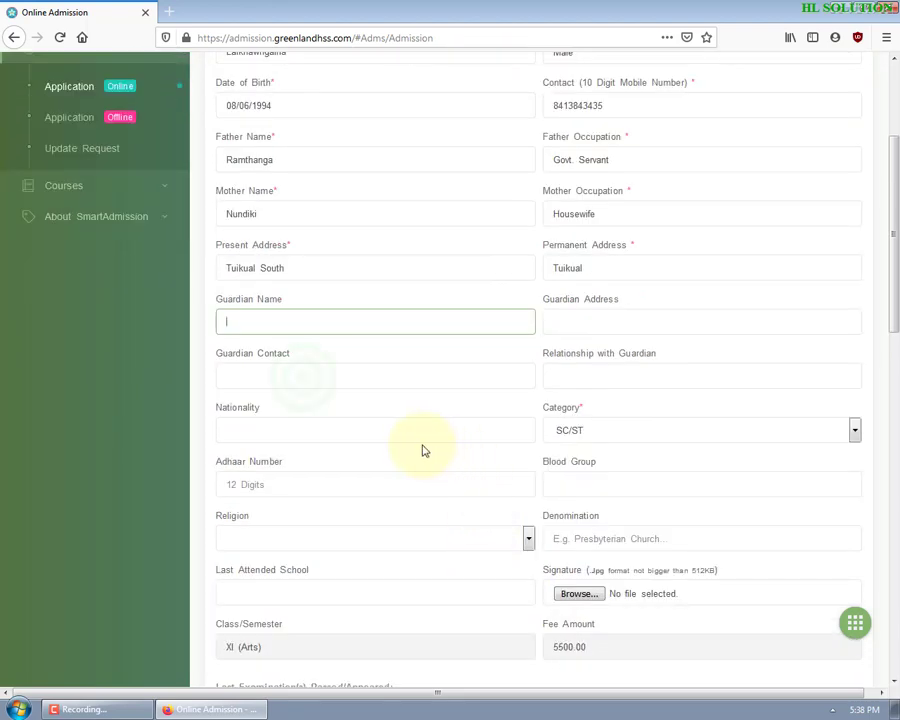
Step: Enter Indian as the applicant's nationality
click(303, 376)
click(604, 379)
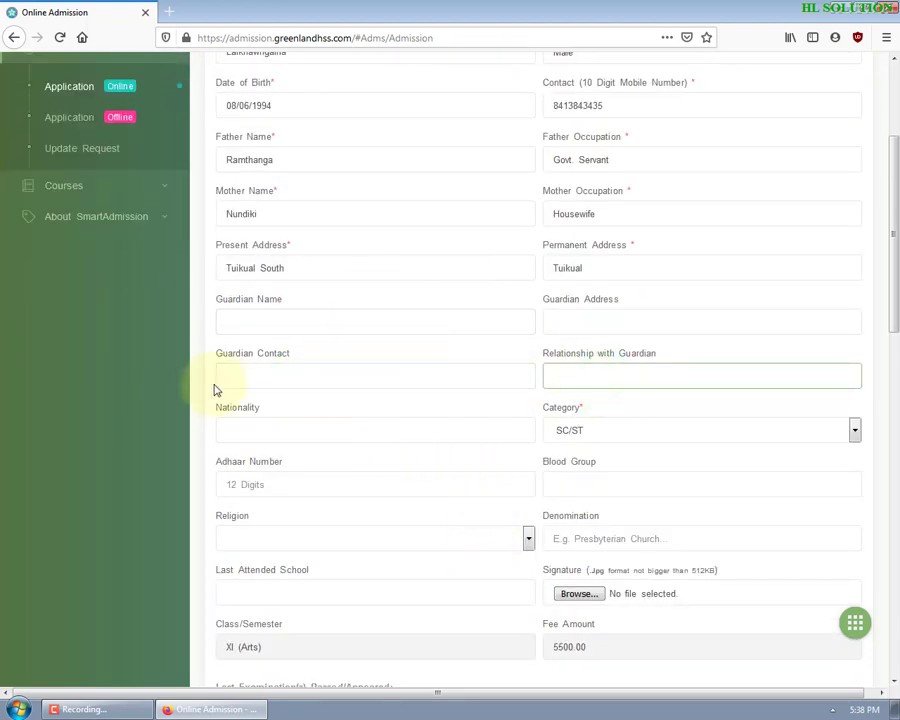
click(343, 432)
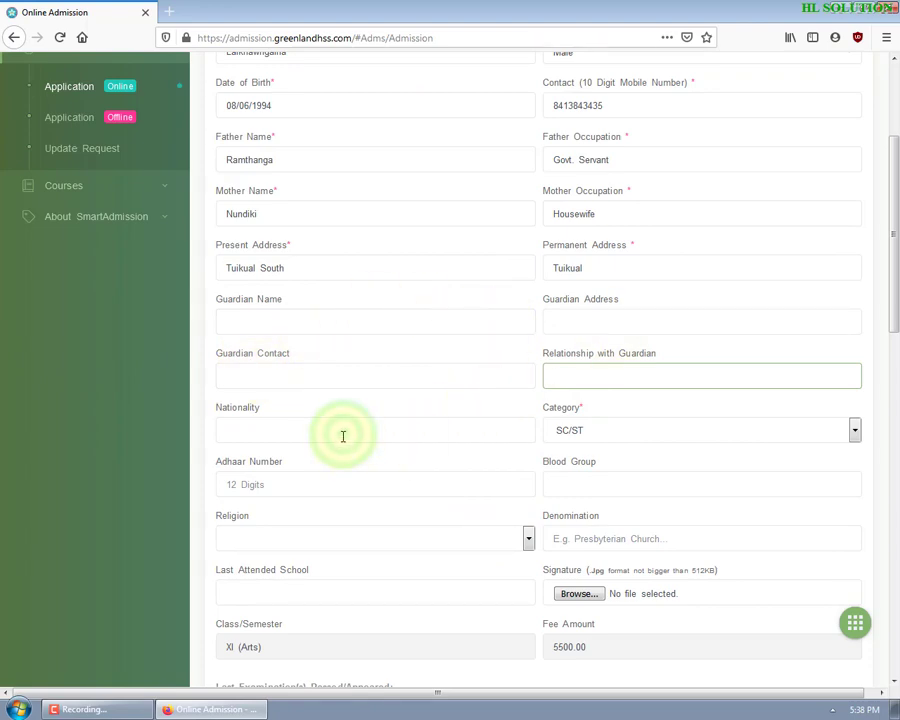
text(Indian)
key(Tab)
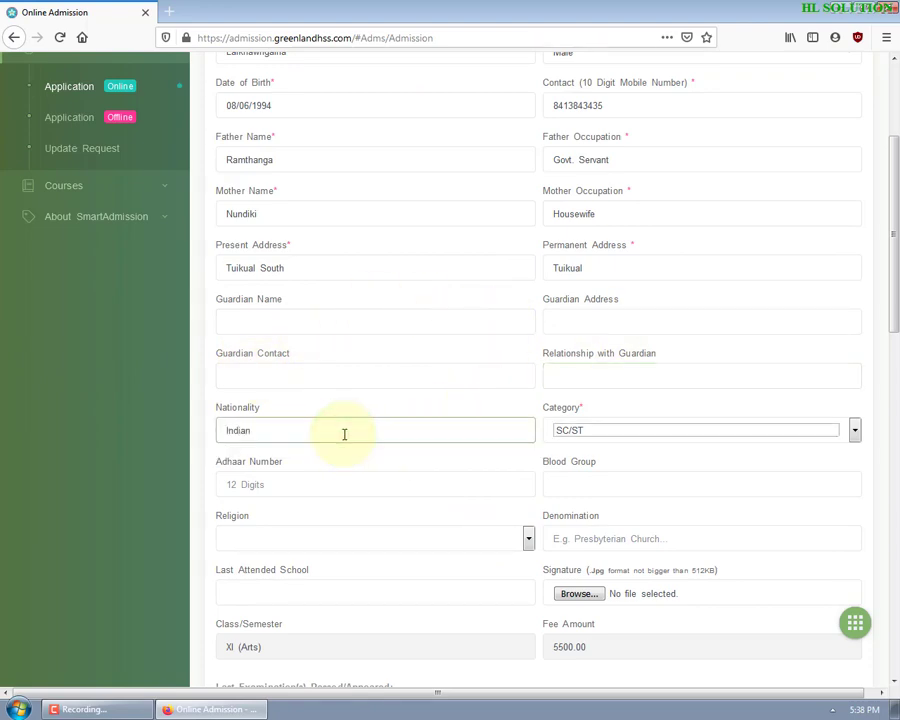
click(291, 486)
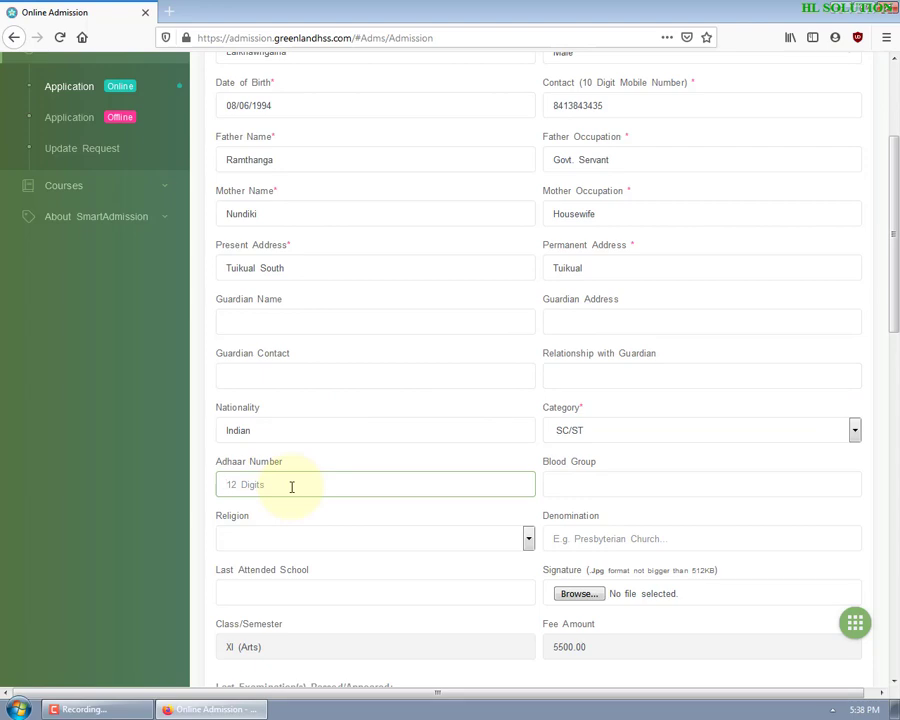
key(Tab)
key(Tab)
Step: Set the religion to Christianity and the denomination to Presbyterian
click(333, 546)
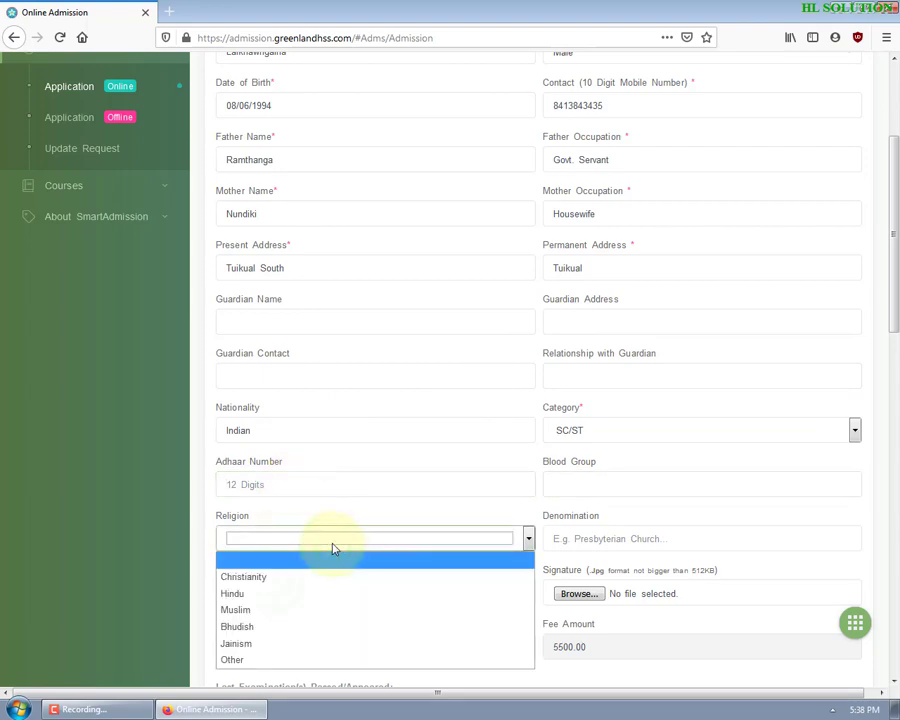
click(291, 578)
click(612, 538)
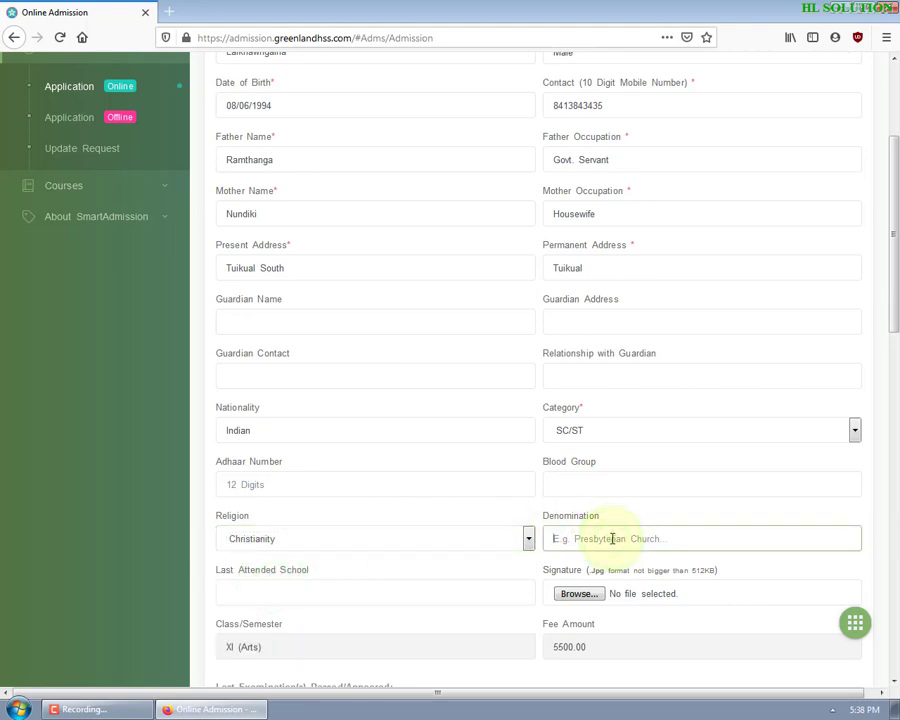
scroll(612, 541, down, 3)
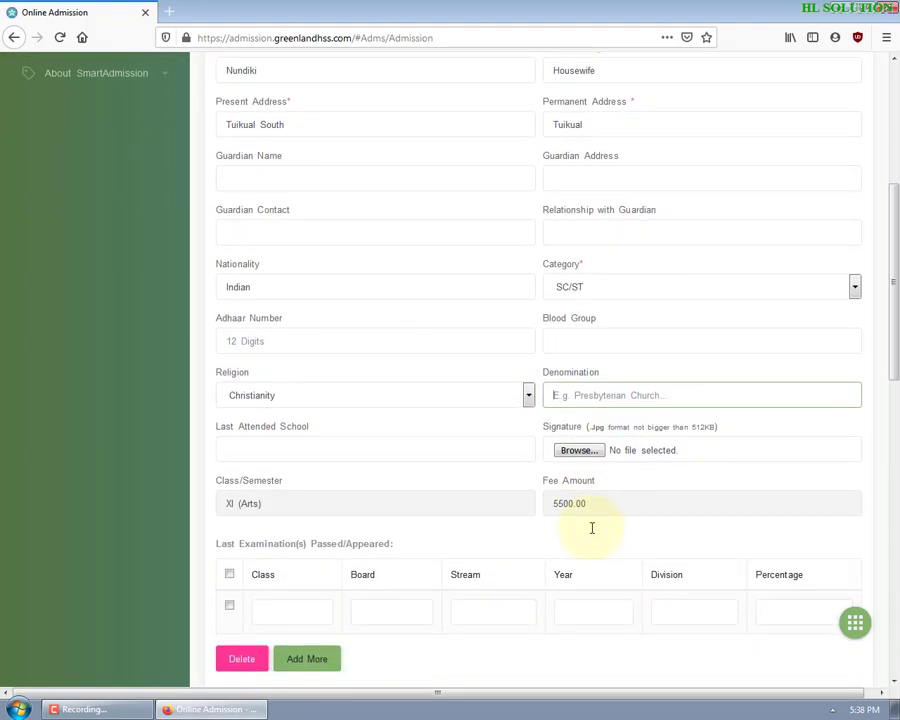
text(Pres)
click(585, 427)
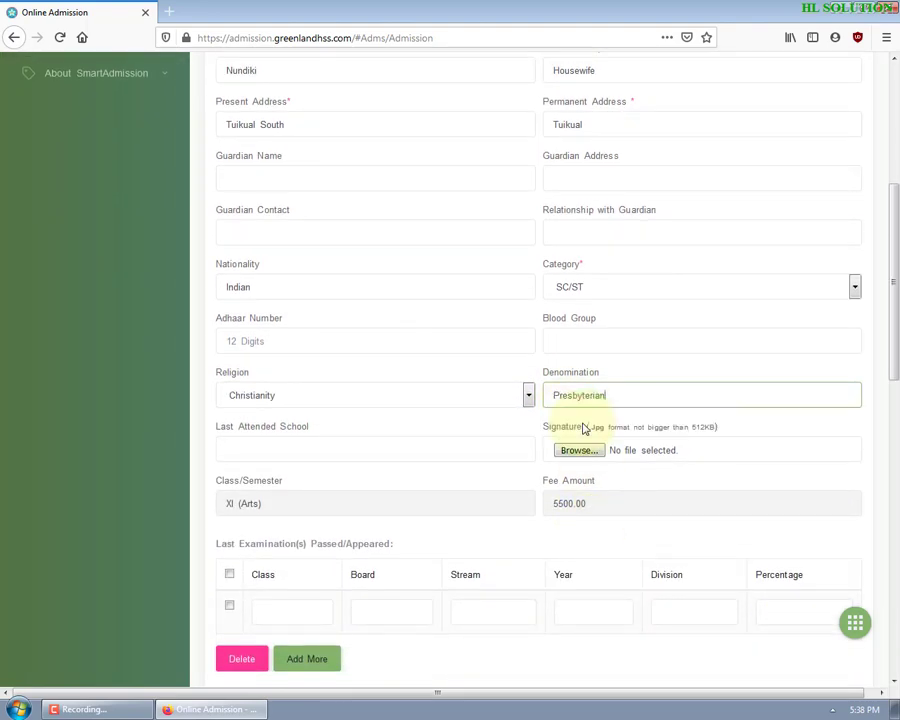
Step: Enter GreenHill Public School as the last attended school
click(369, 450)
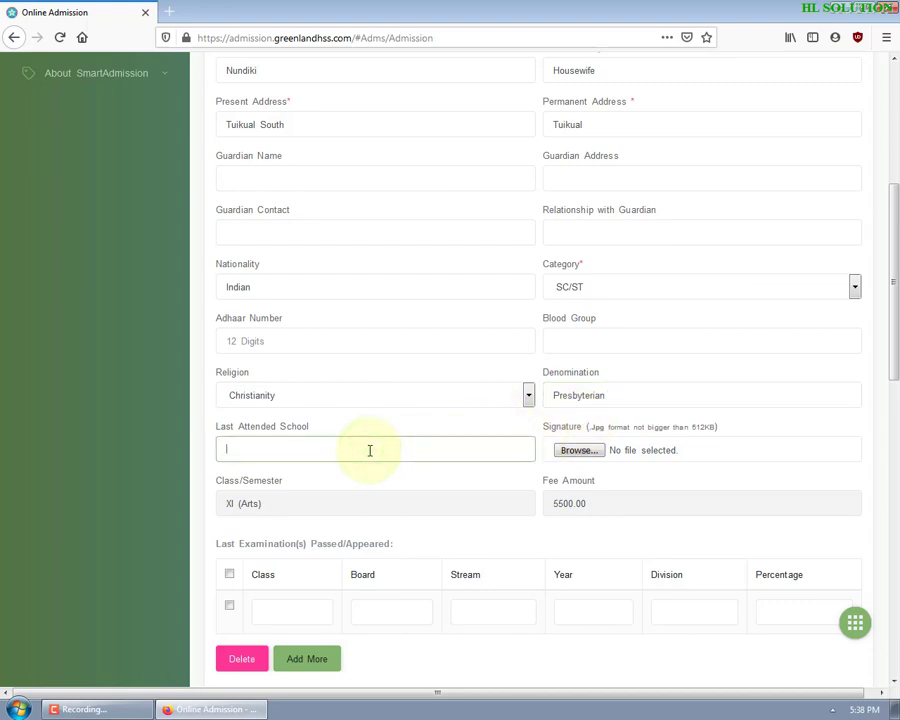
key(BackSpace)
text(re)
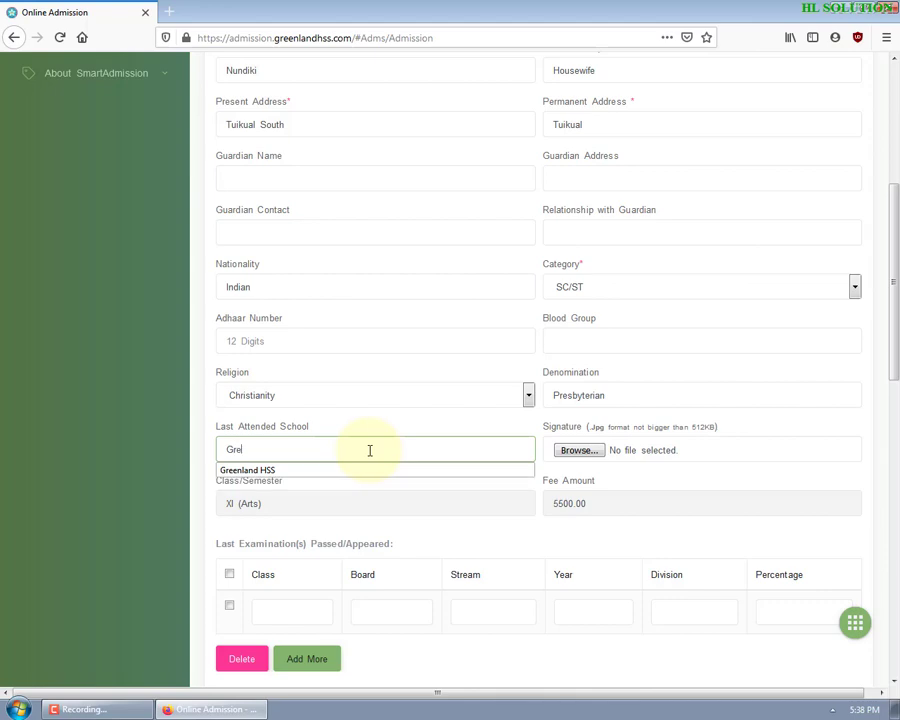
text(enHill Public School)
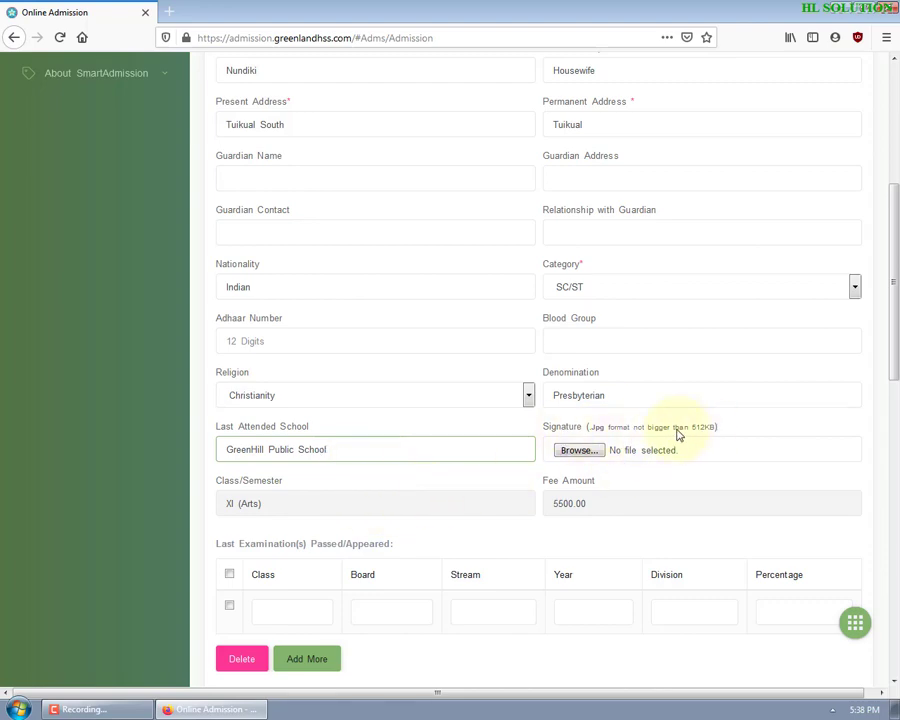
click(579, 263)
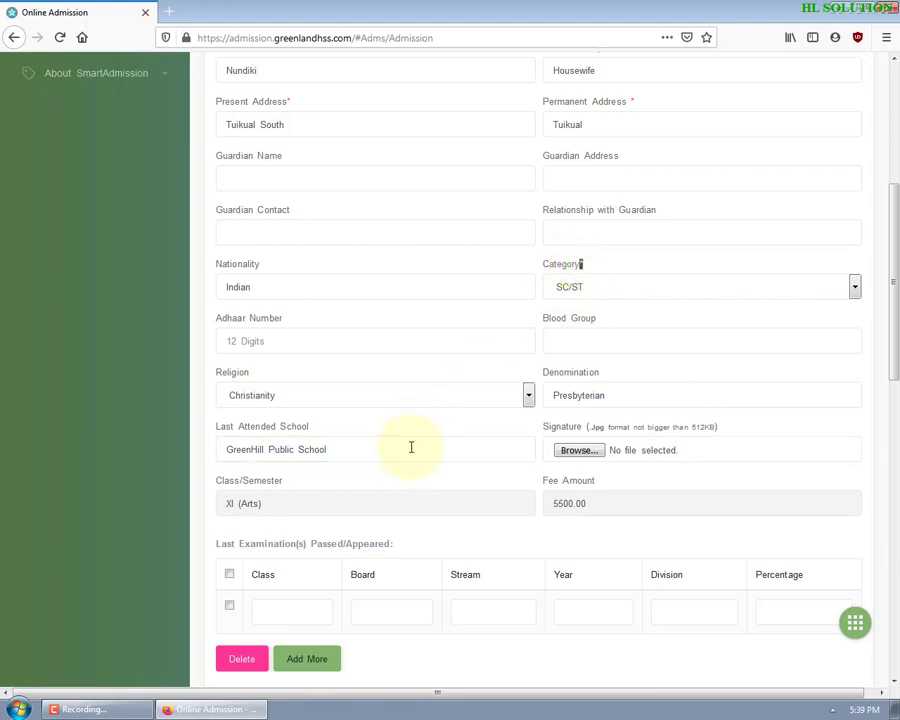
Step: Fill the last-examination row: Class X, MBSE, Arts, 2020, Division II, 55 percent
scroll(447, 493, down, 3)
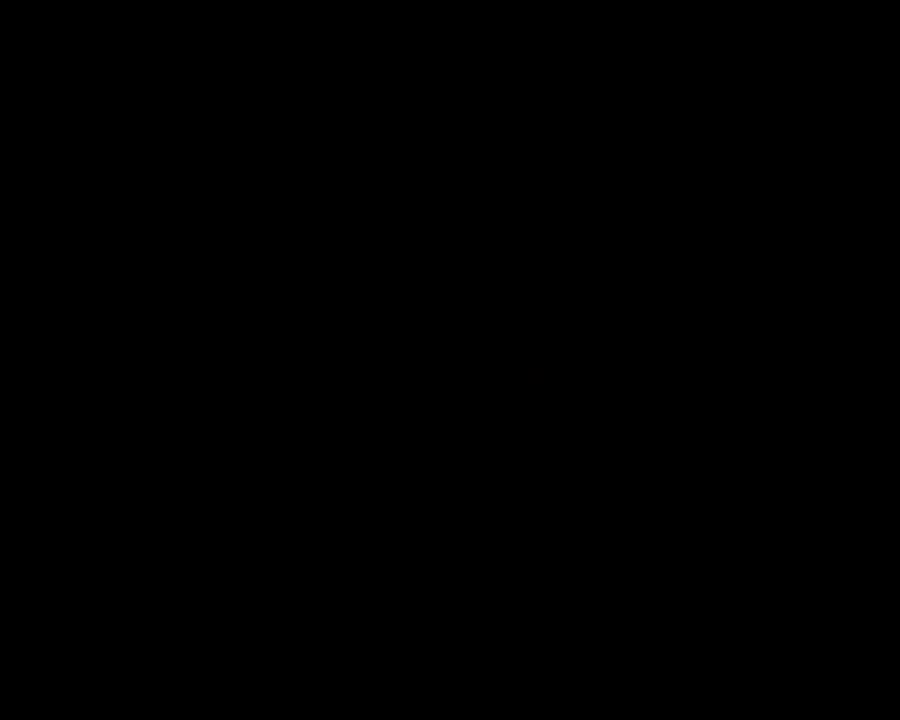
click(297, 463)
text(X)
key(Tab)
text(MB)
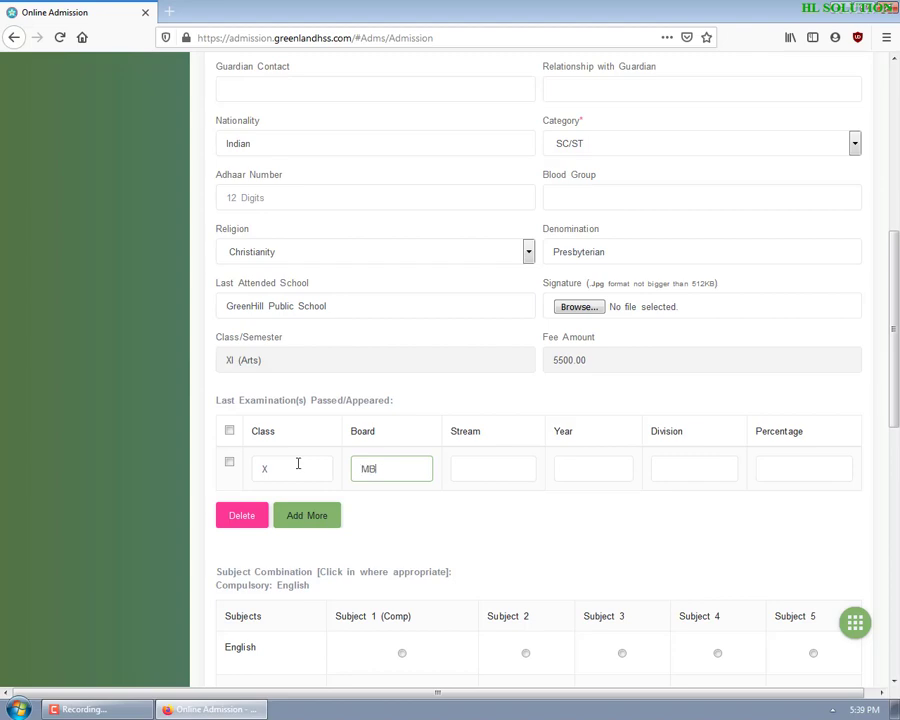
text(SE)
key(Tab)
text(Arts)
key(Tab)
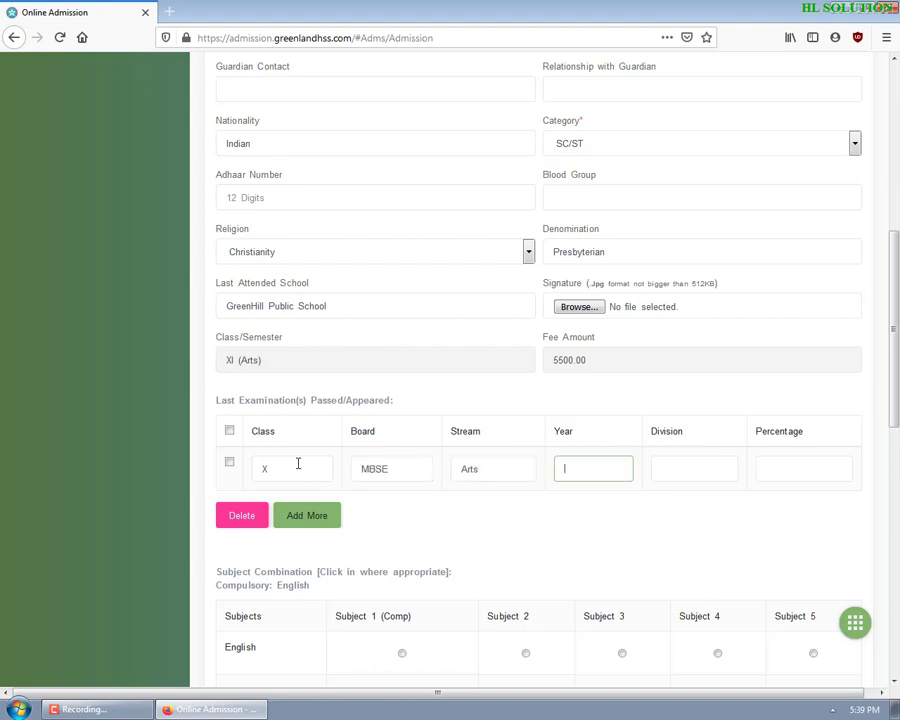
key(Tab)
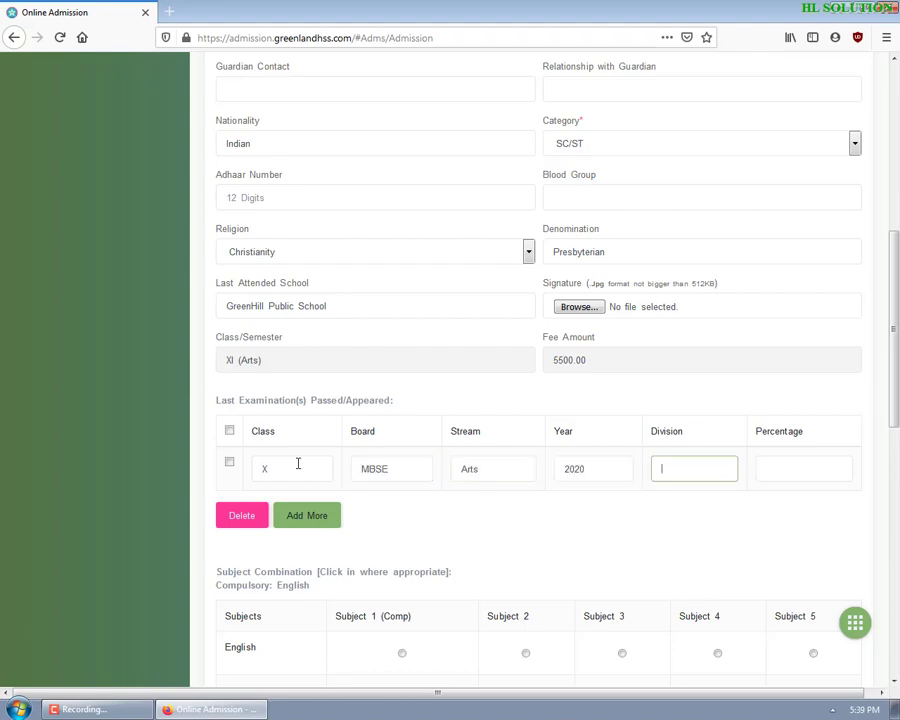
key(Tab)
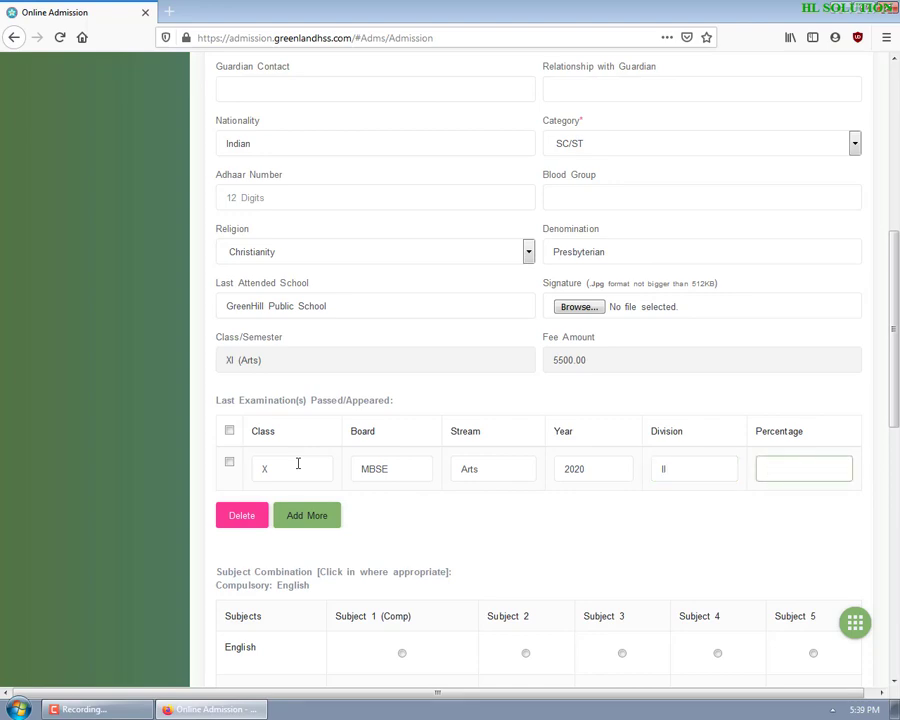
scroll(290, 440, down, 3)
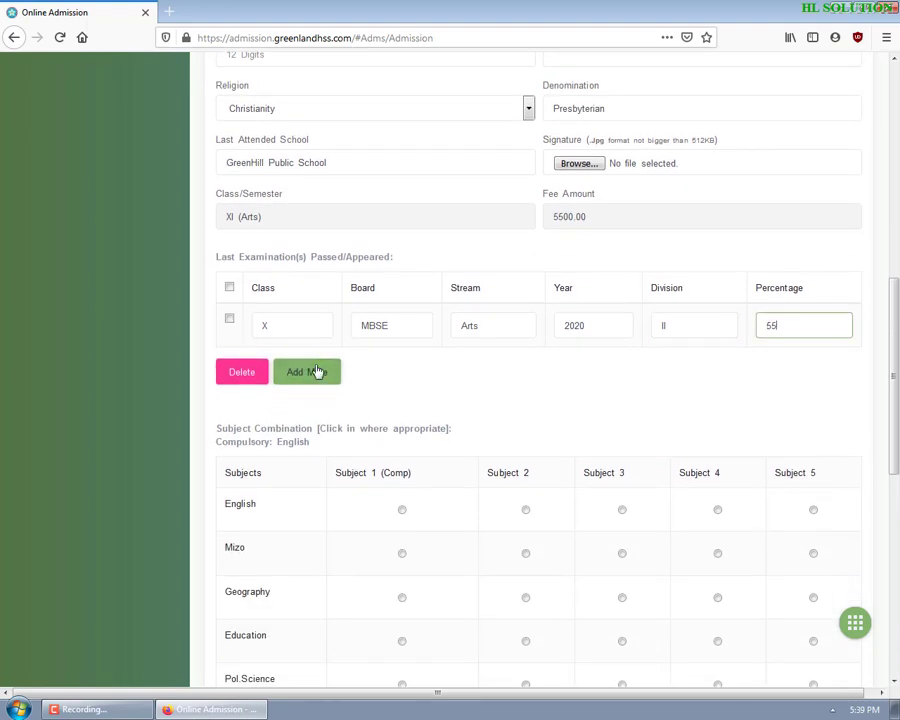
scroll(352, 431, down, 3)
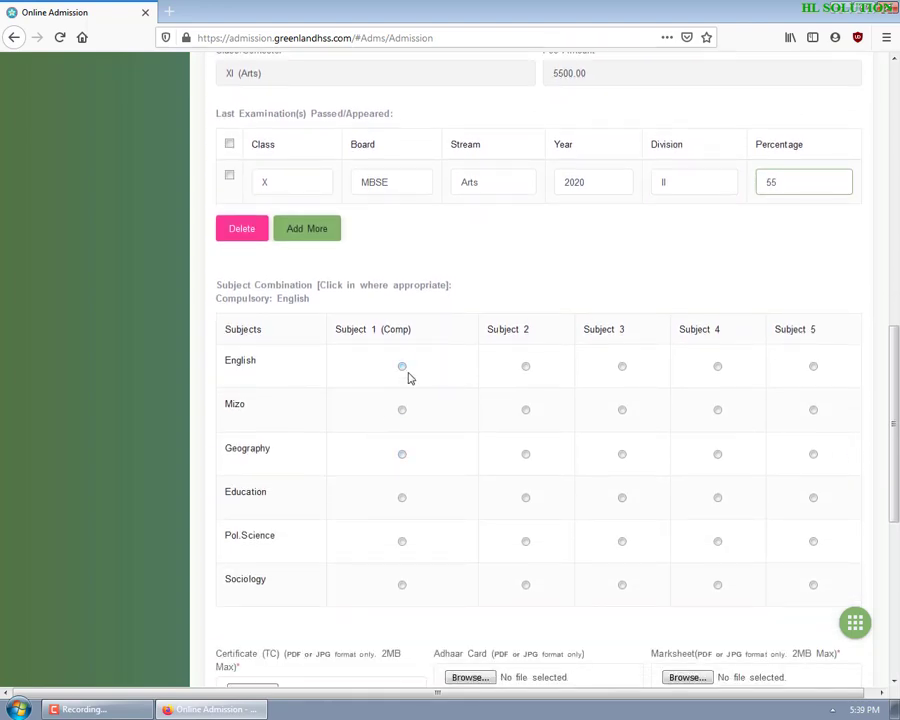
Step: Mark English, Mizo, Pol.Science, Education and Sociology as subjects 1 to 5 respectively
click(402, 366)
click(526, 410)
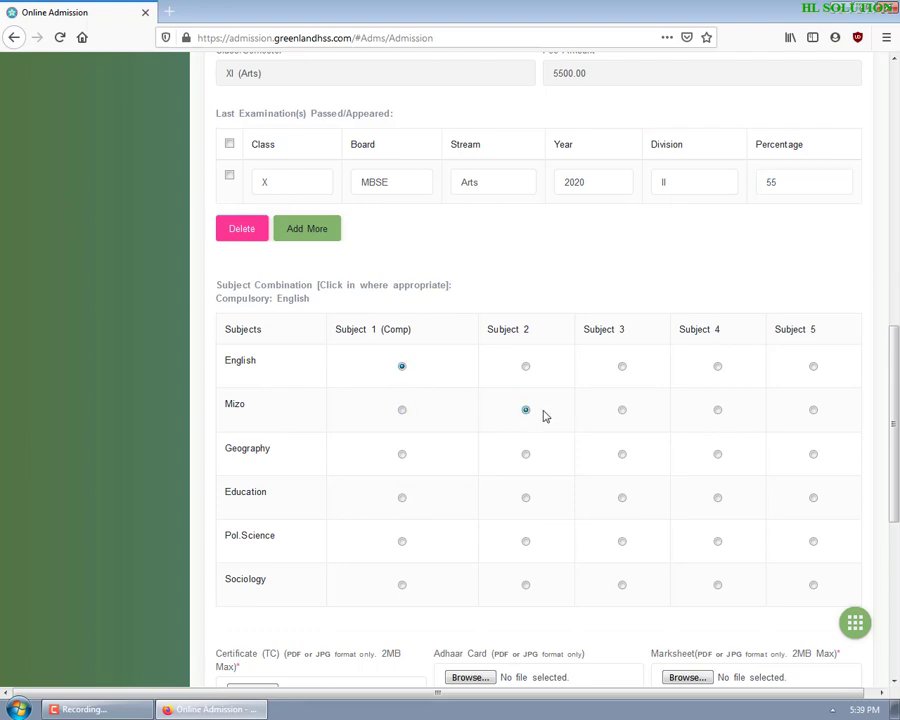
click(717, 498)
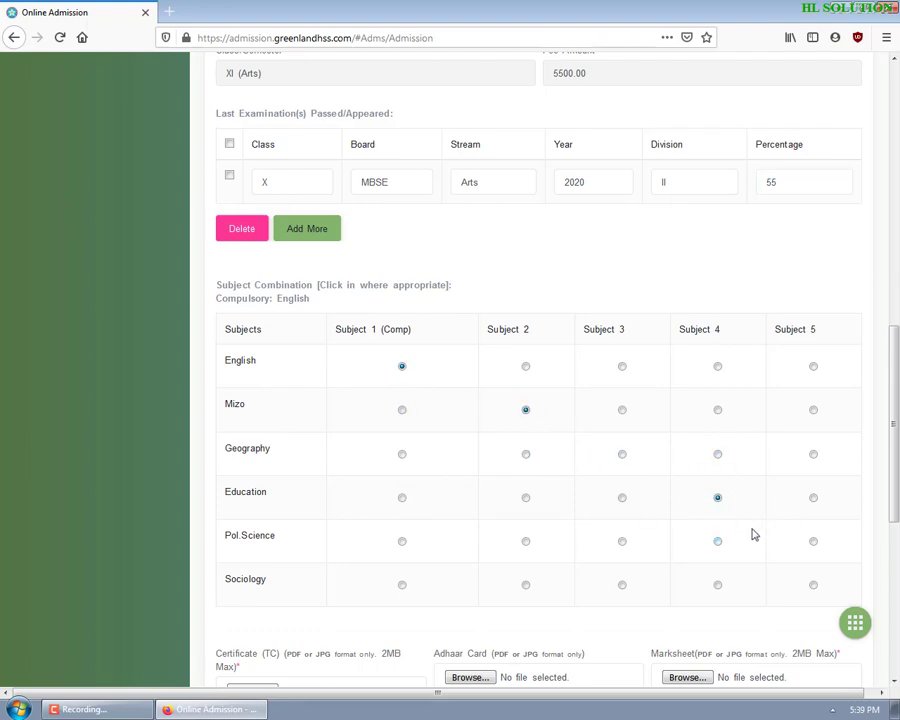
click(629, 541)
click(726, 588)
scroll(592, 506, down, 2)
scroll(487, 535, down, 1)
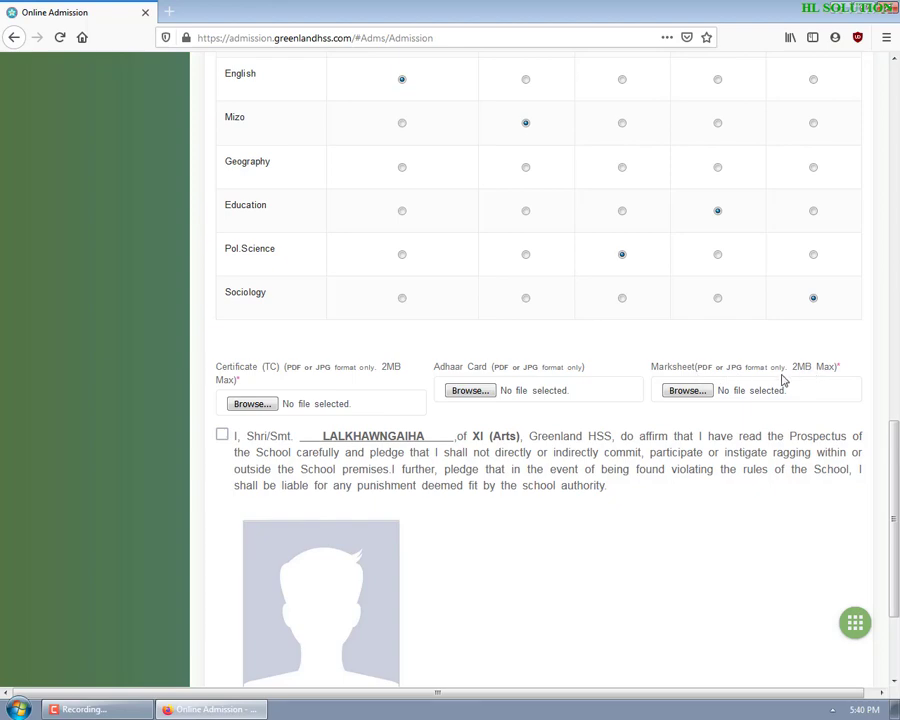
Step: Accept the anti-ragging declaration and attach the applicant's portrait as the photo
click(297, 458)
scroll(368, 526, down, 2)
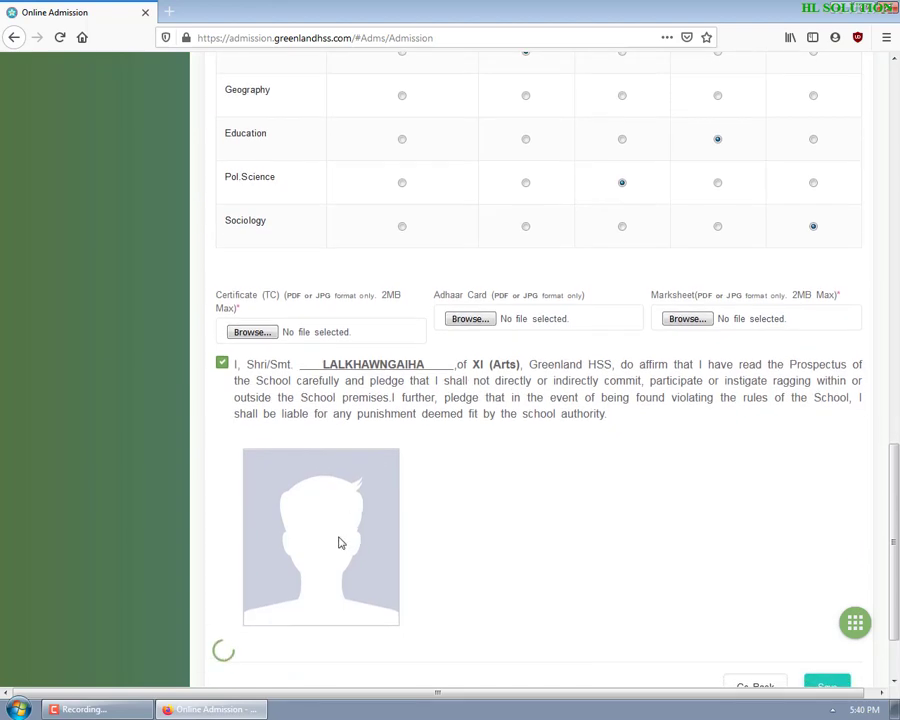
click(323, 530)
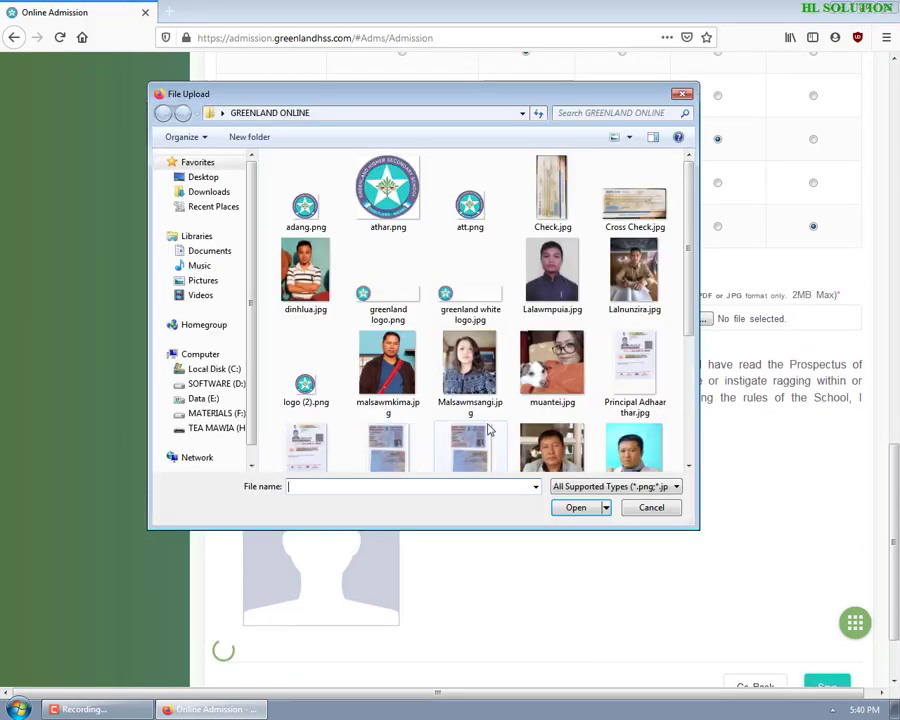
scroll(690, 308, down, 1)
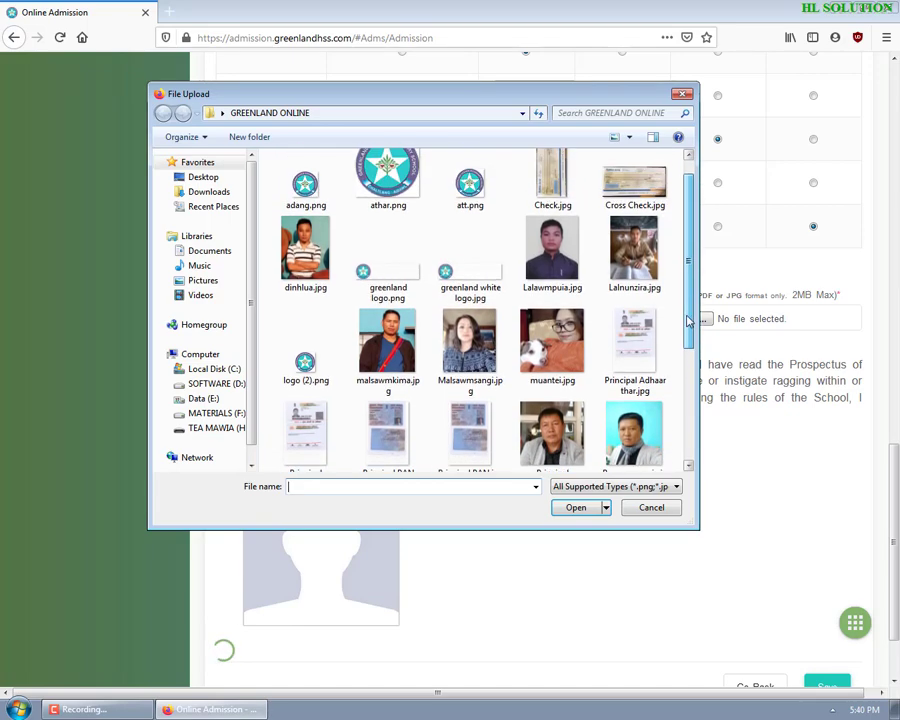
double_click(648, 430)
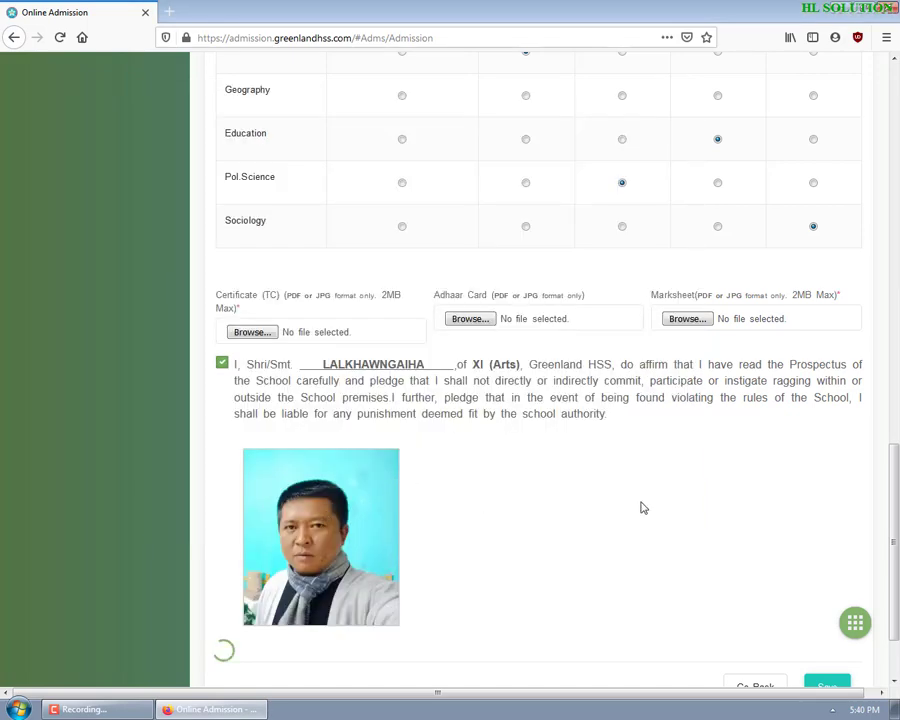
scroll(318, 467, down, 2)
scroll(377, 474, up, 2)
scroll(780, 612, down, 3)
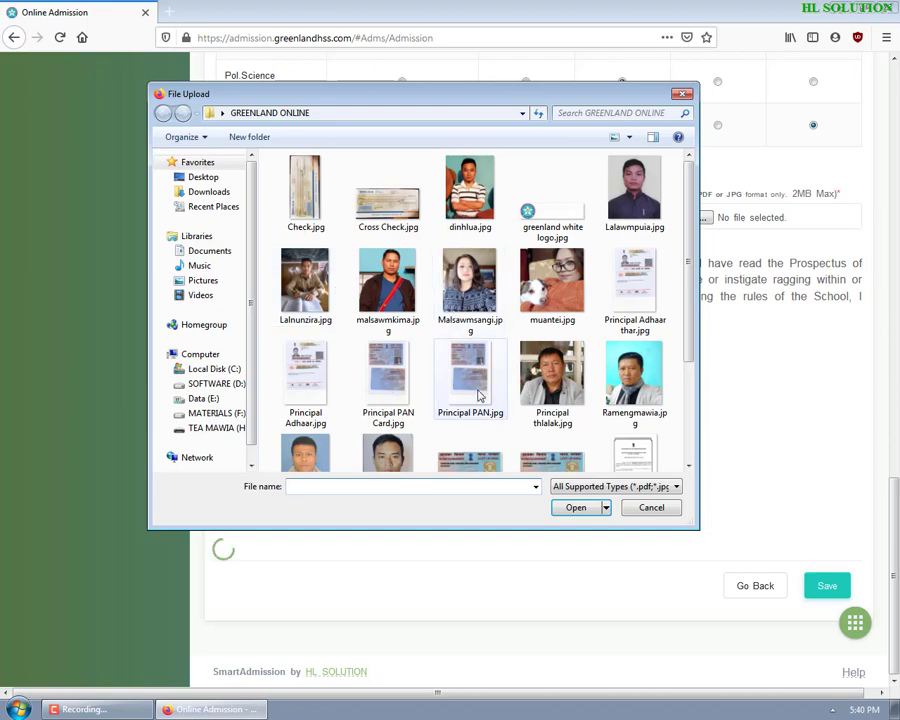
Step: Upload Principal PAN Card.jpg as certificate and Principal Adhaar.jpg as marksheet, then try submitting
click(405, 400)
click(574, 508)
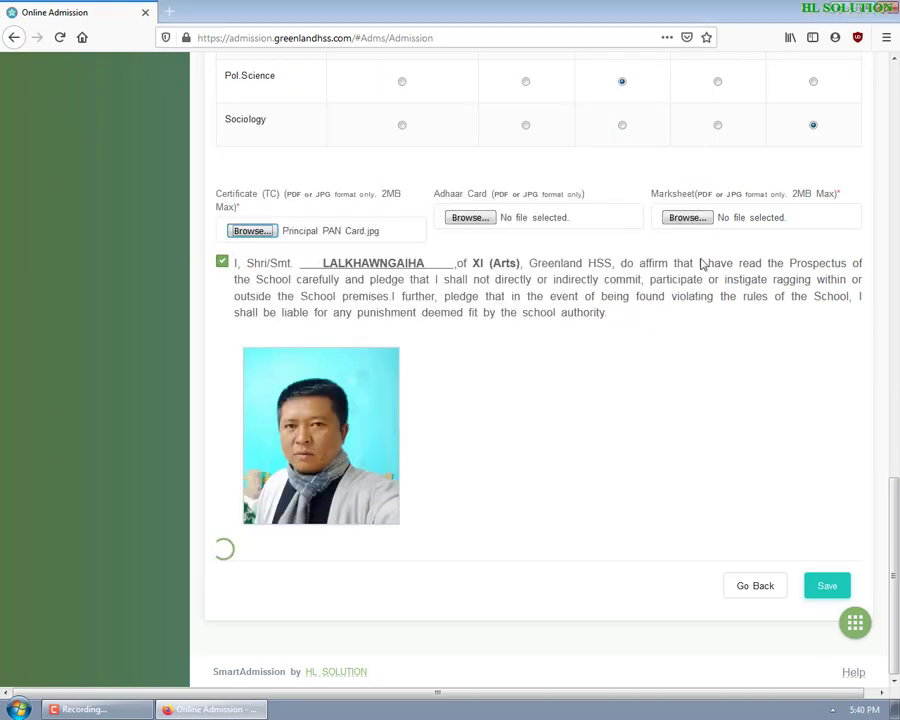
click(707, 224)
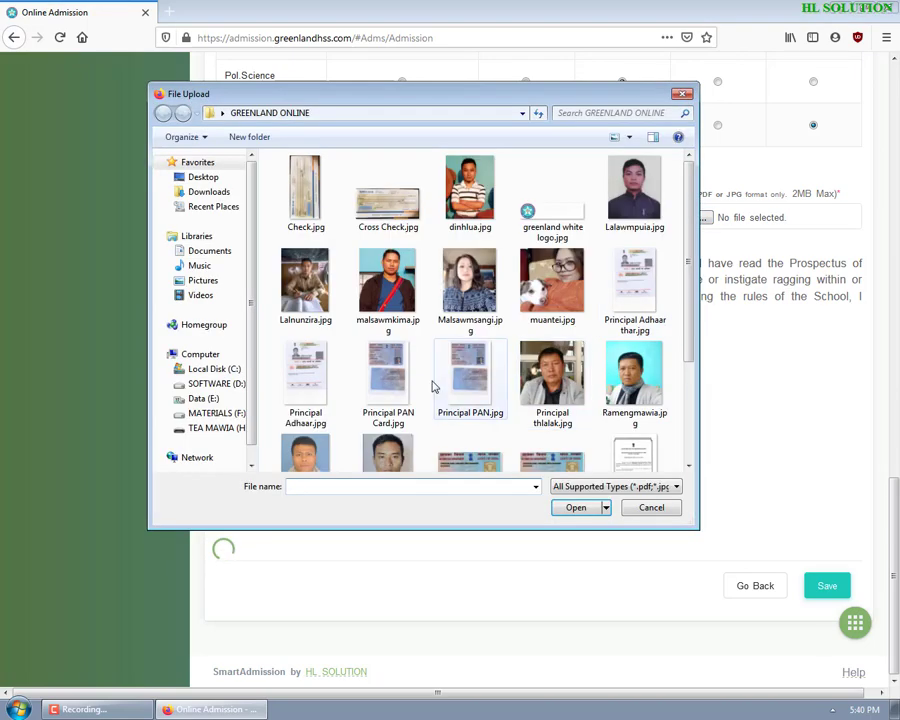
click(310, 380)
click(576, 507)
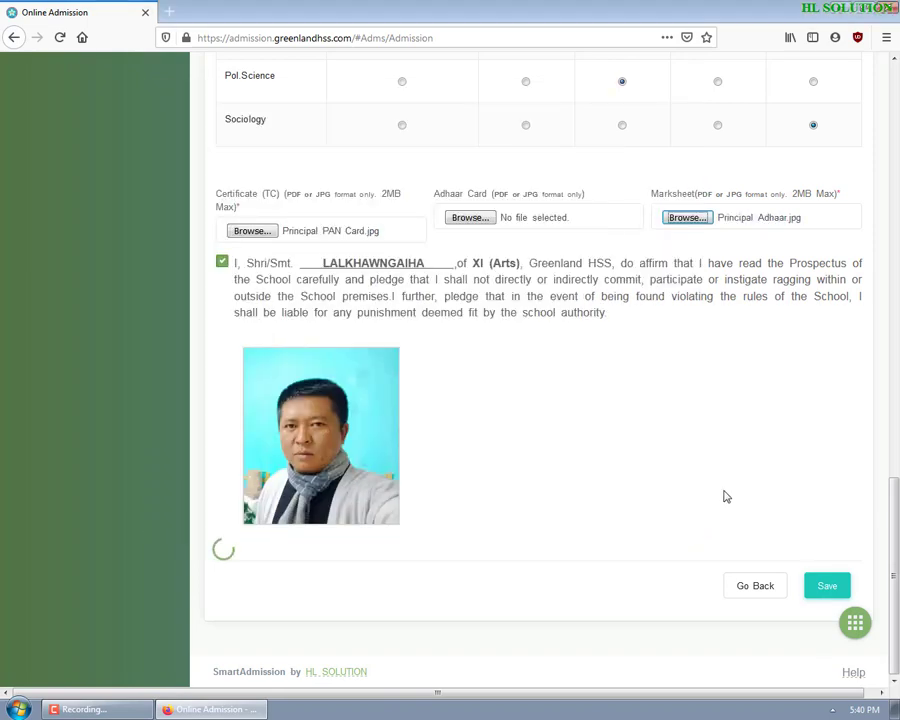
click(828, 586)
Step: Save the form, review it, and reach the 5500.00 INR admission fee payment page
click(828, 586)
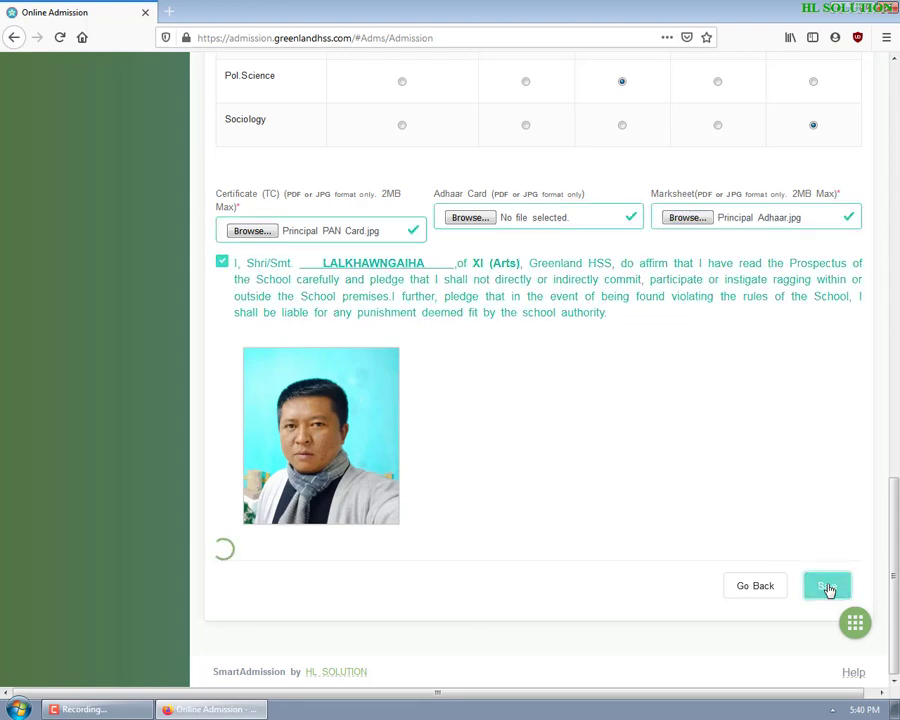
scroll(745, 467, up, 10)
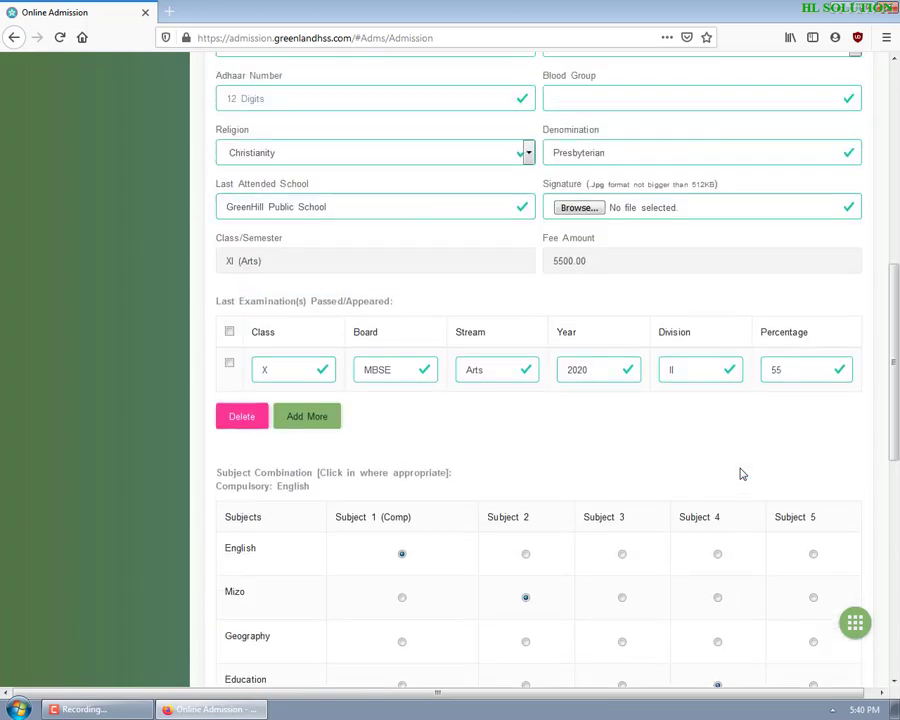
scroll(514, 285, up, 2)
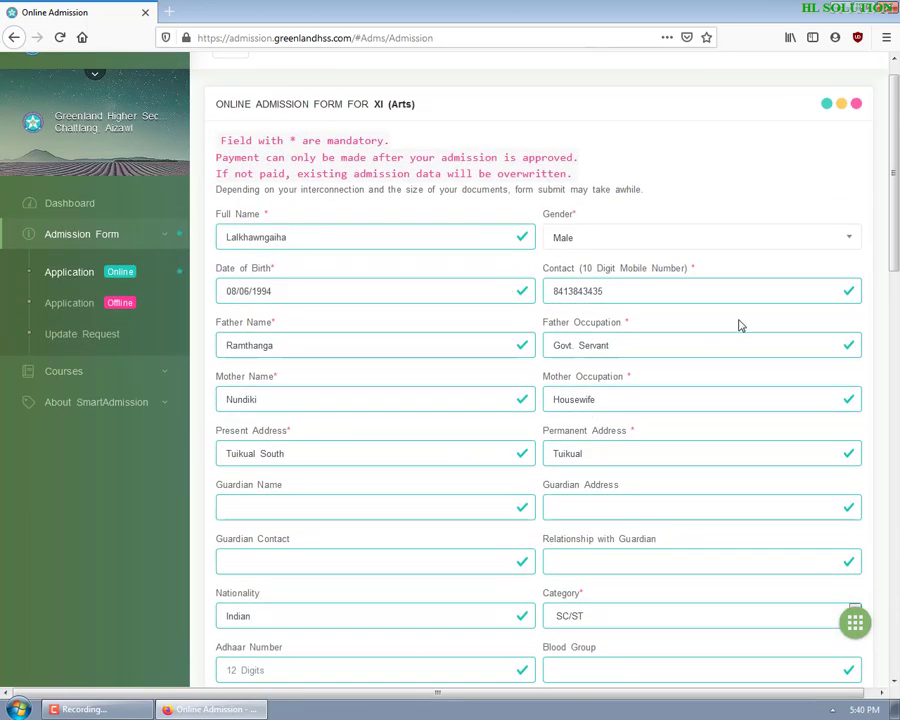
scroll(739, 321, down, 5)
scroll(594, 432, down, 7)
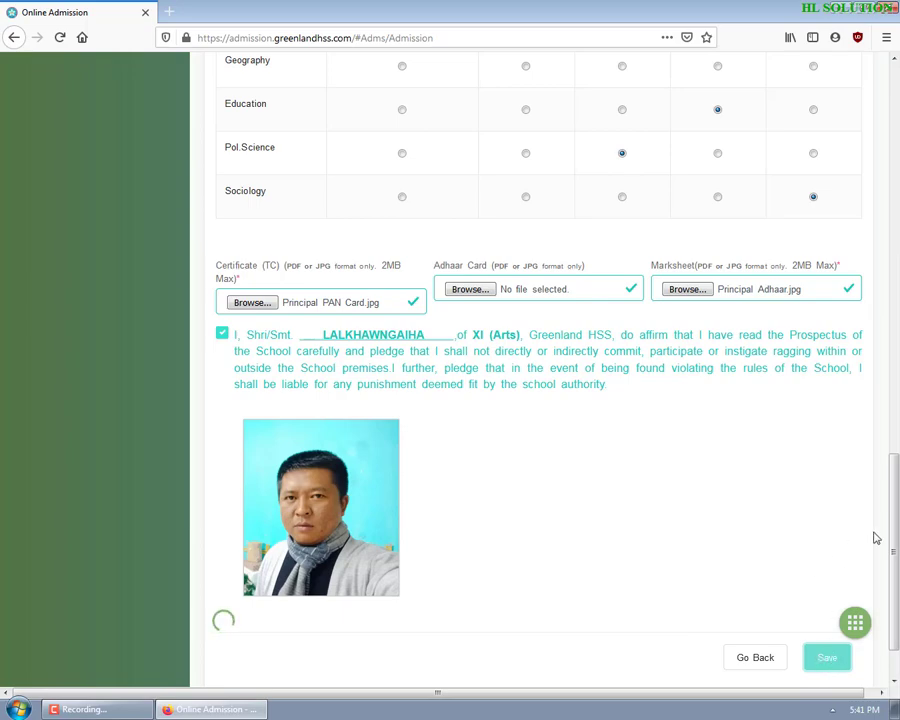
mouse_move(894, 485)
mouse_down()
mouse_move(894, 157)
mouse_move(894, 482)
mouse_up()
scroll(554, 478, down, 1)
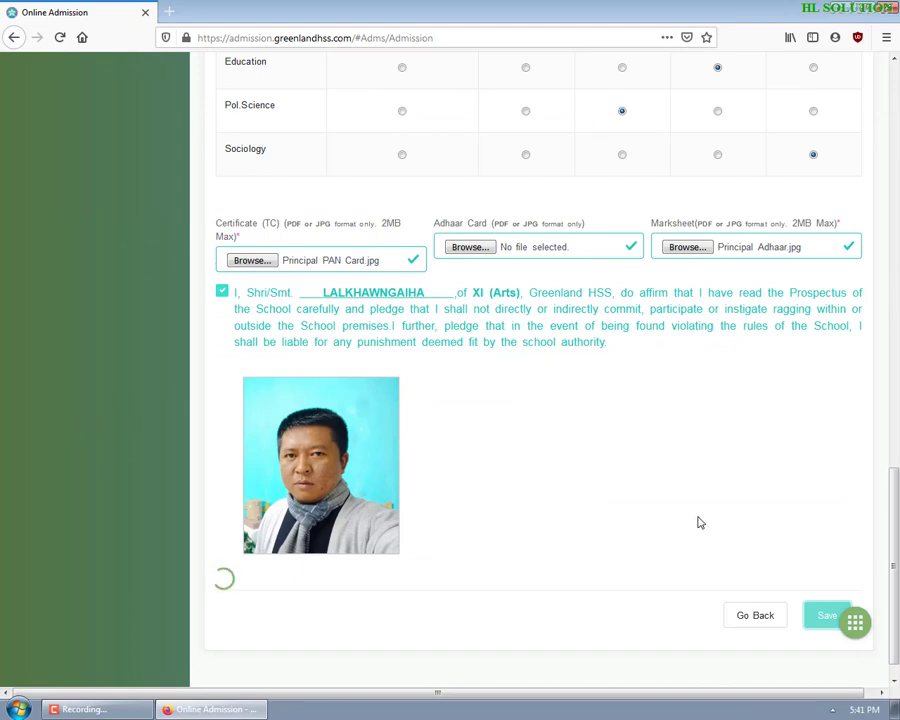
scroll(696, 520, up, 8)
scroll(690, 506, up, 4)
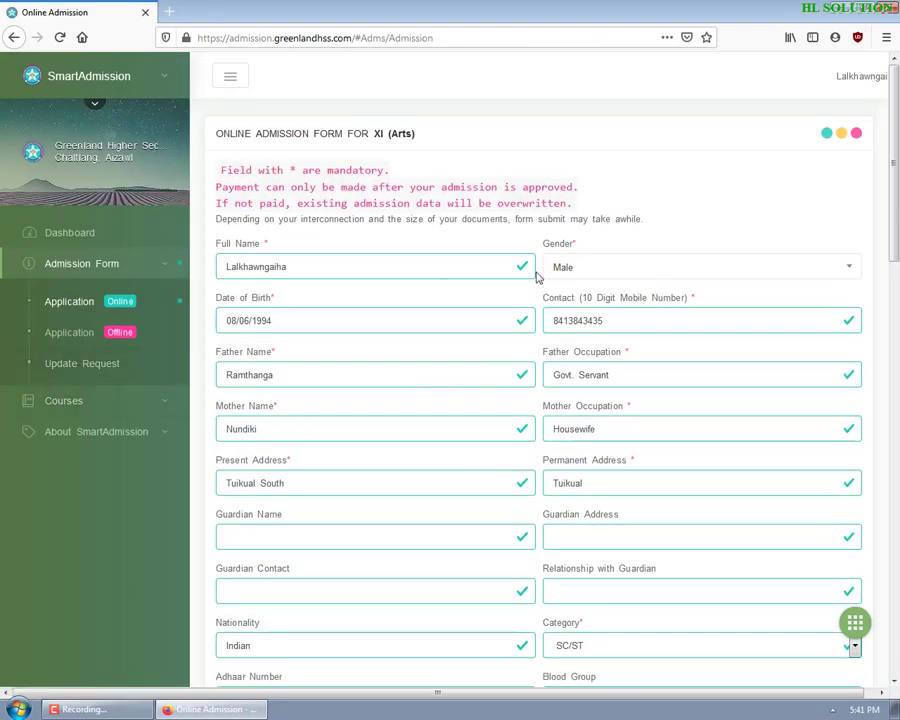
scroll(551, 317, down, 4)
scroll(640, 430, down, 10)
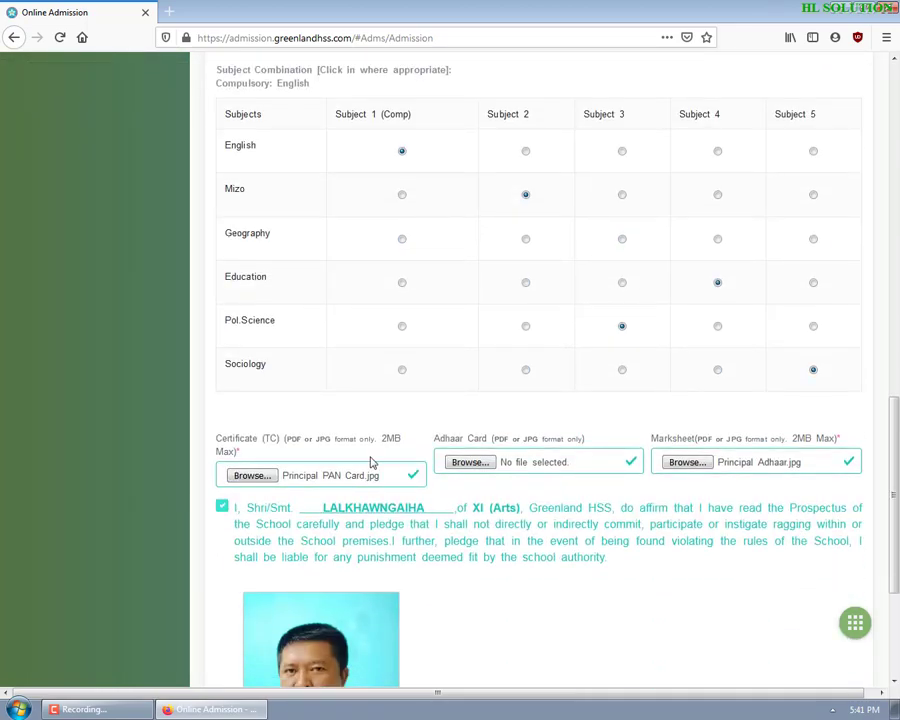
scroll(340, 430, up, 5)
scroll(336, 423, up, 5)
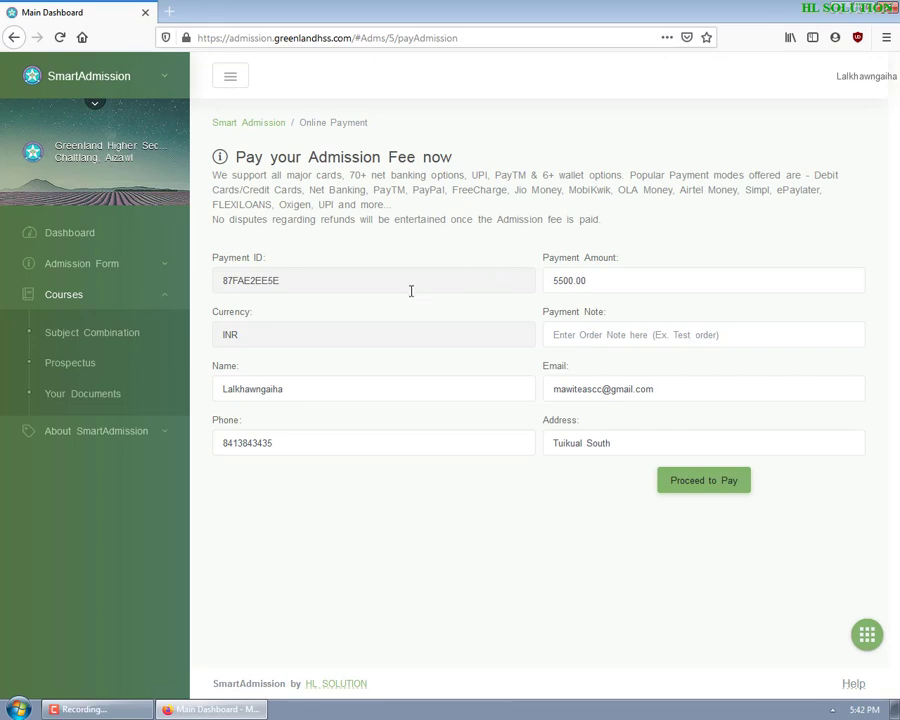
Step: Leave the Payment Note blank after dismissing its suggestions and expand the sidebar's admission form section
click(575, 334)
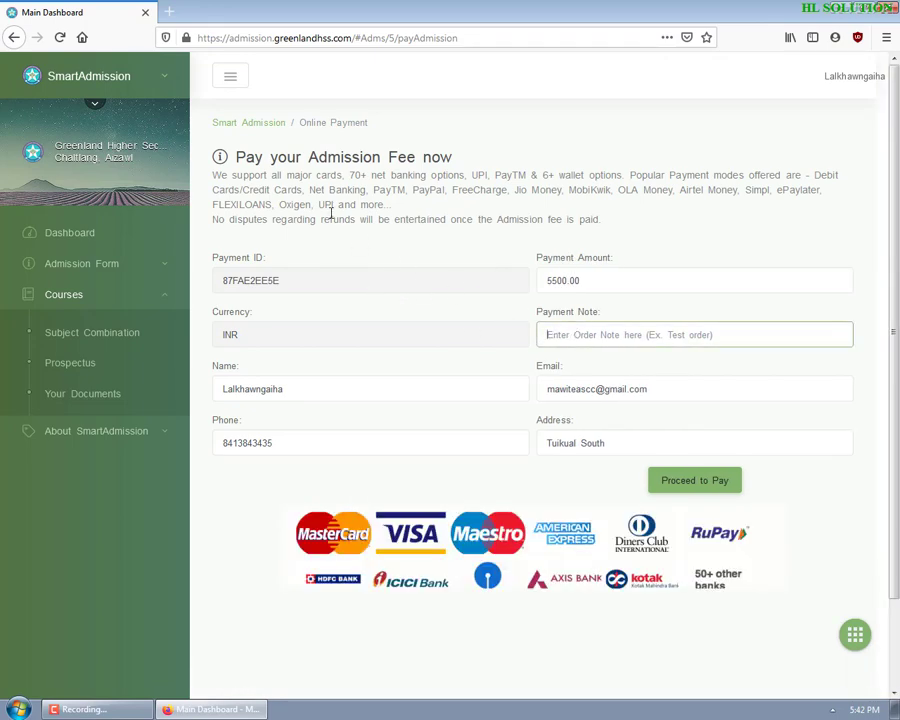
click(582, 335)
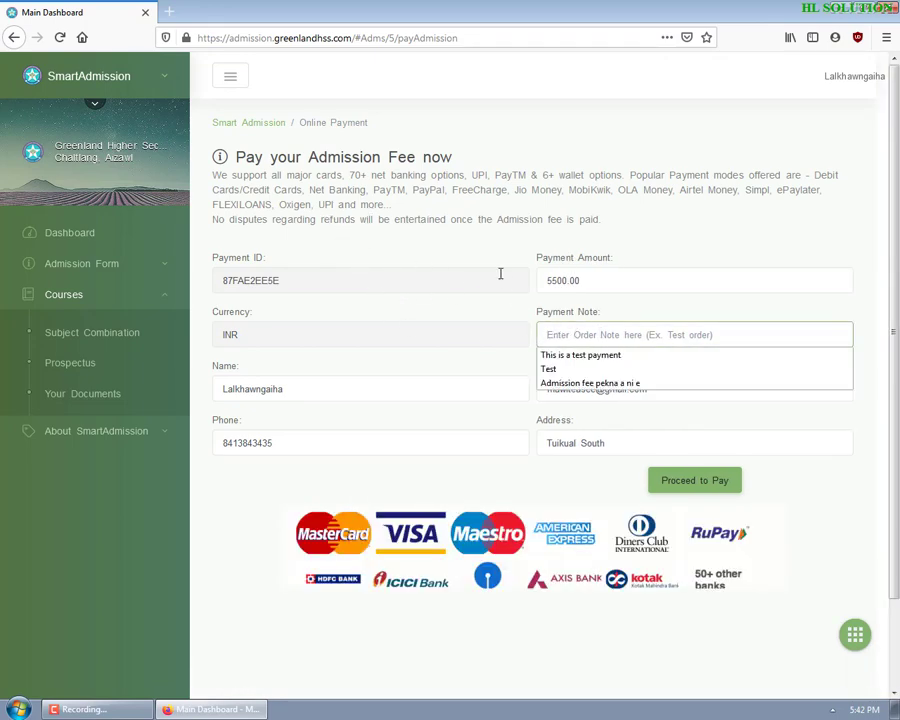
click(478, 246)
click(582, 326)
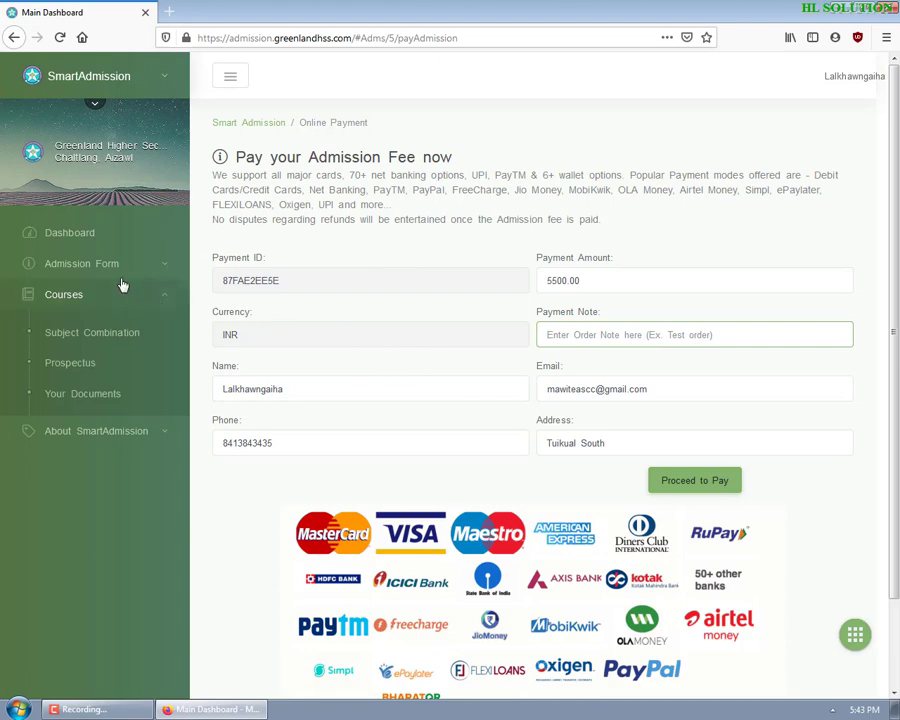
click(80, 263)
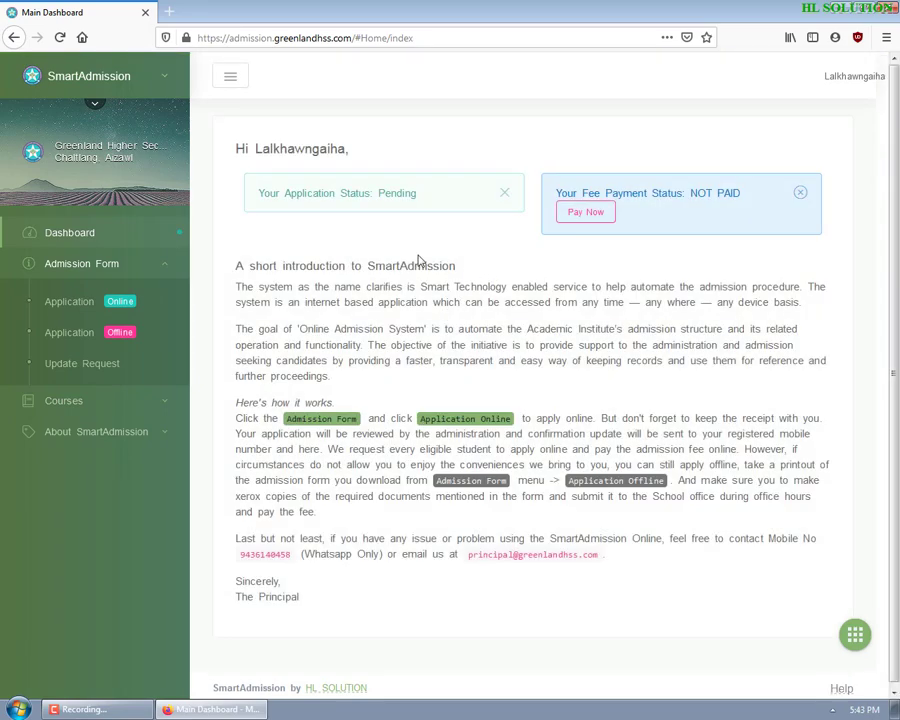
Step: Try Pay Now from the Pending dashboard and close the already-submitted notice
double_click(404, 194)
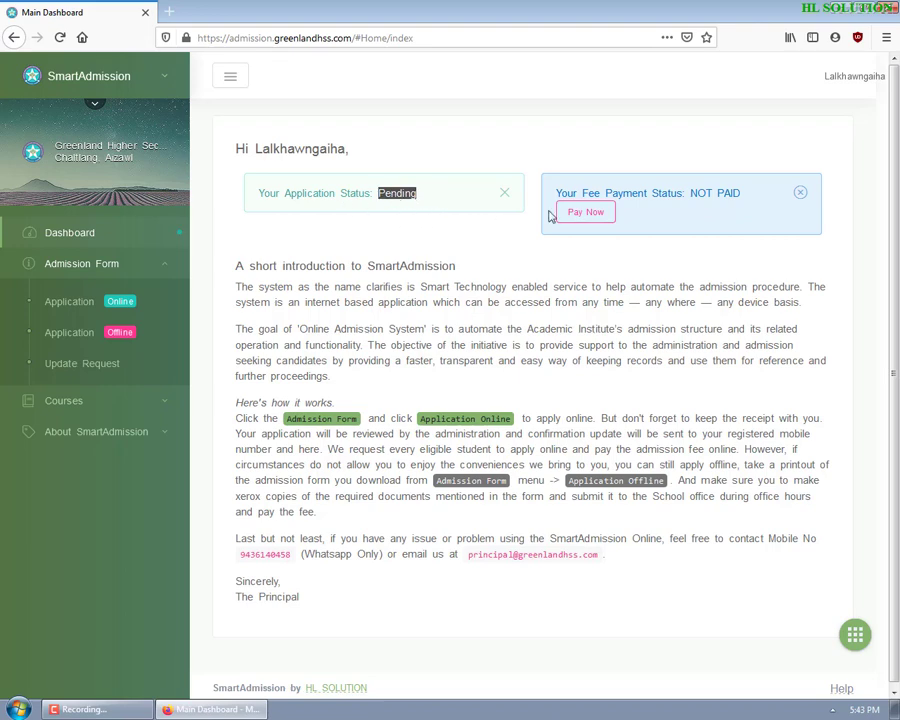
click(588, 216)
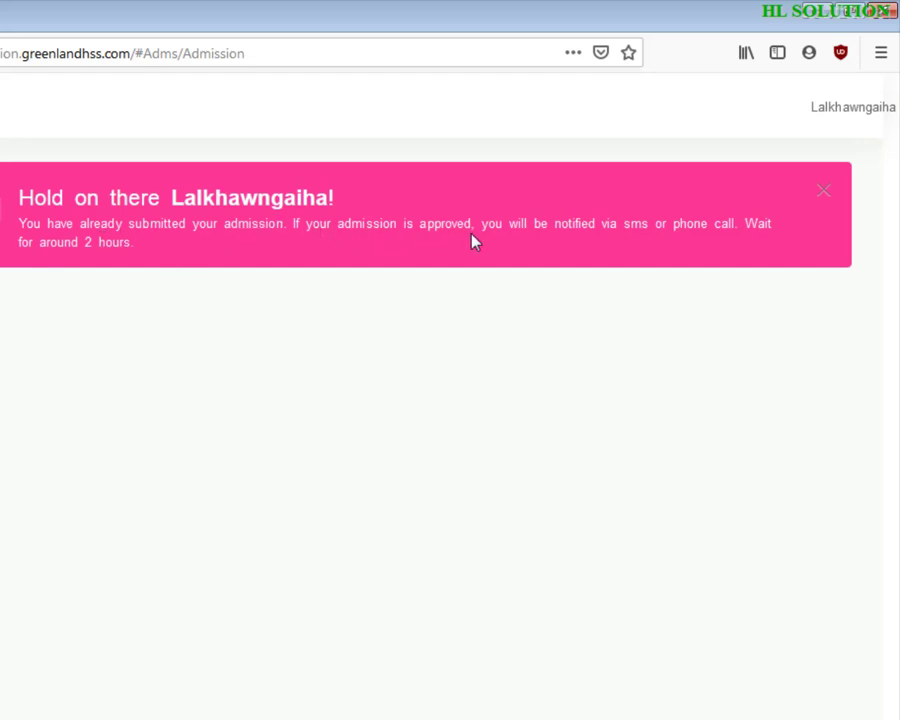
triple_click(133, 243)
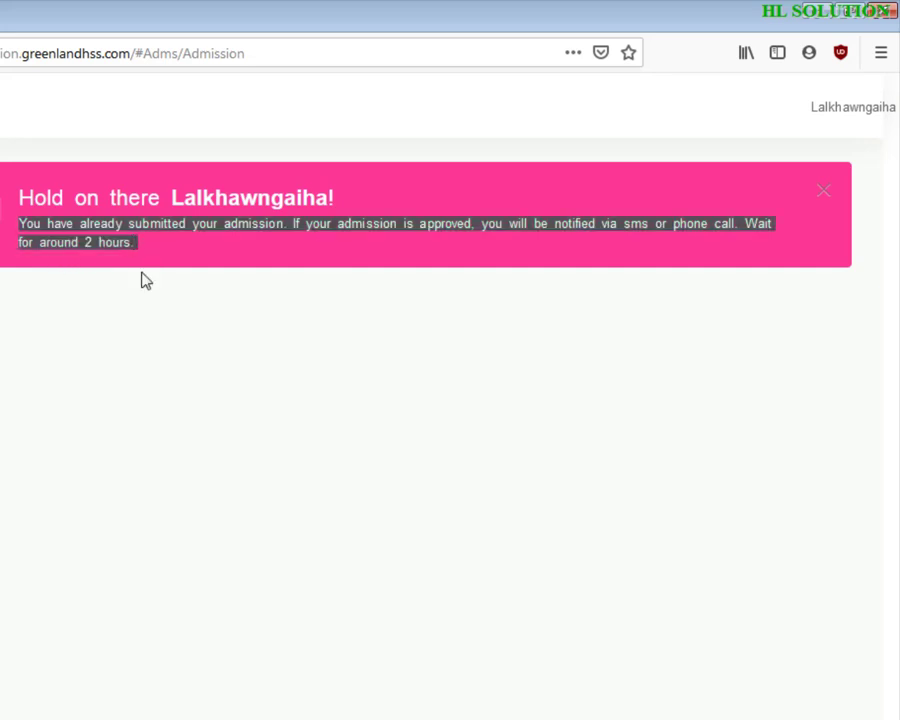
click(141, 281)
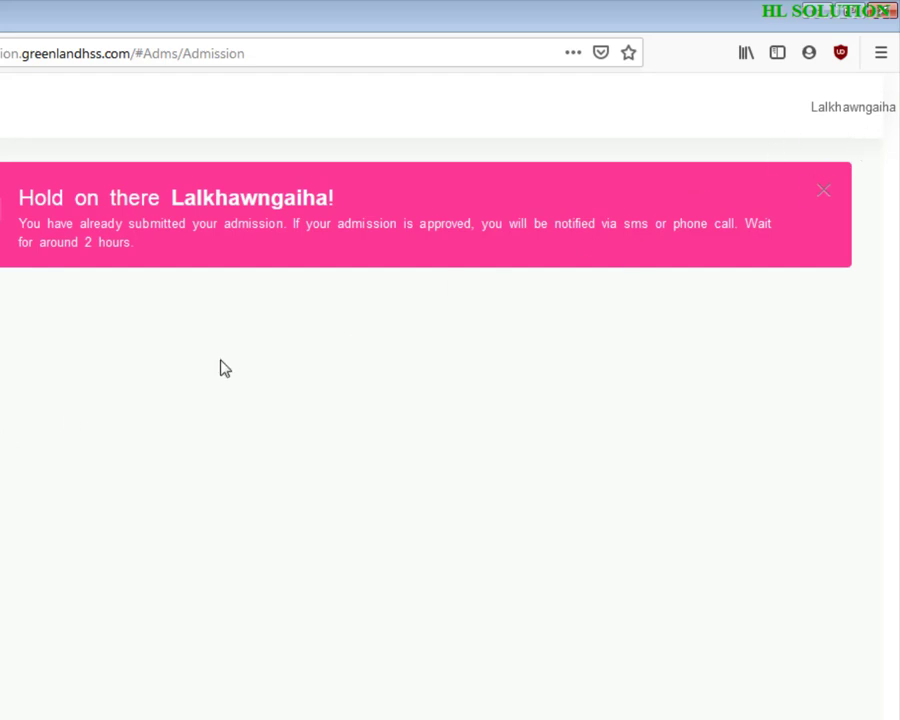
click(823, 190)
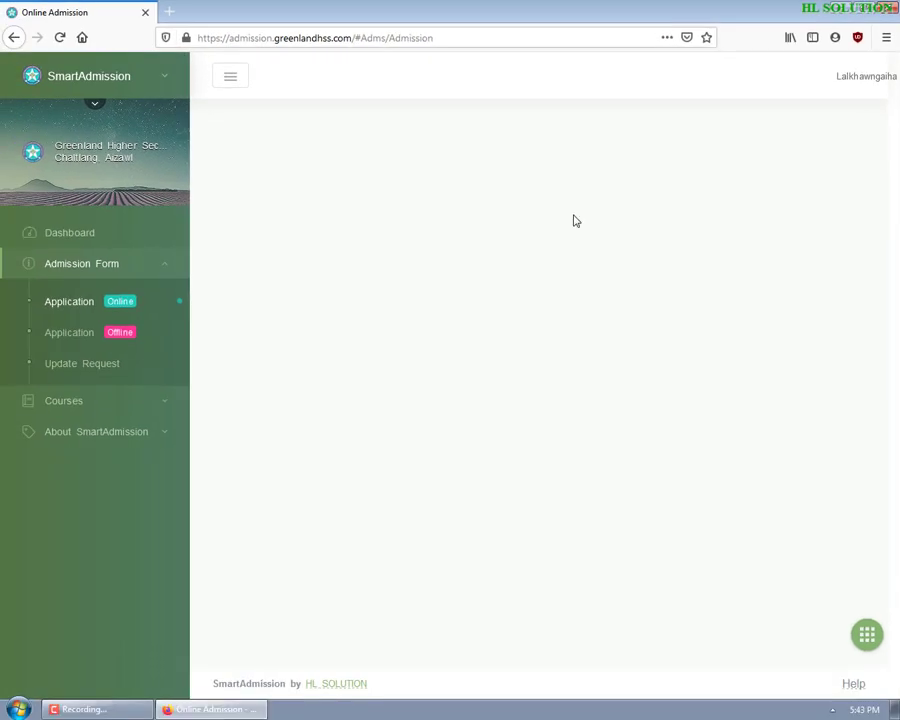
Step: View Your Documents and the uploaded passport photo, then log out of the portal
click(92, 402)
click(104, 397)
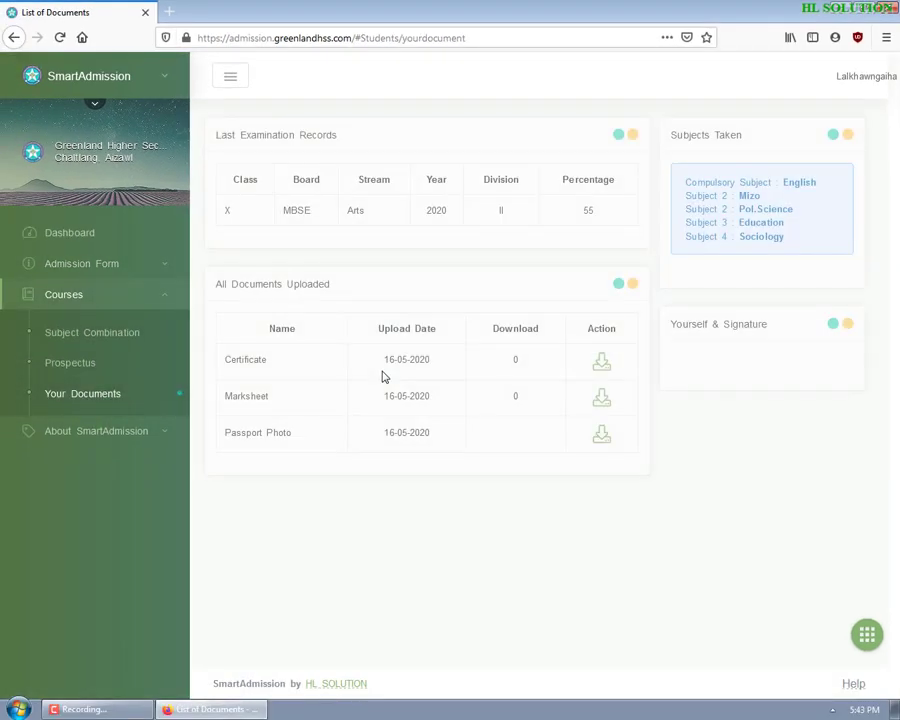
click(600, 436)
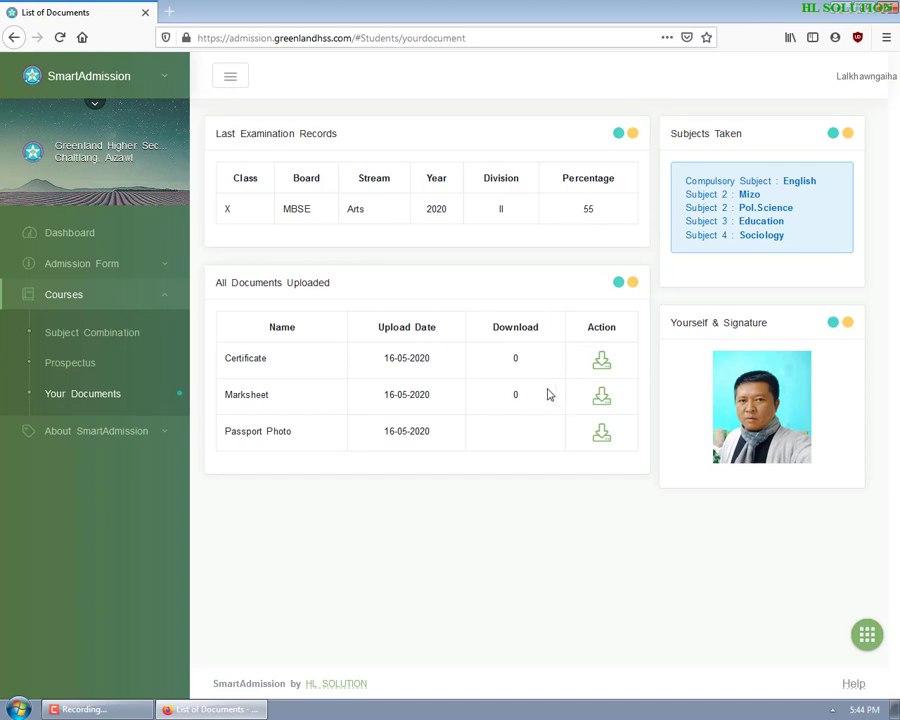
click(838, 77)
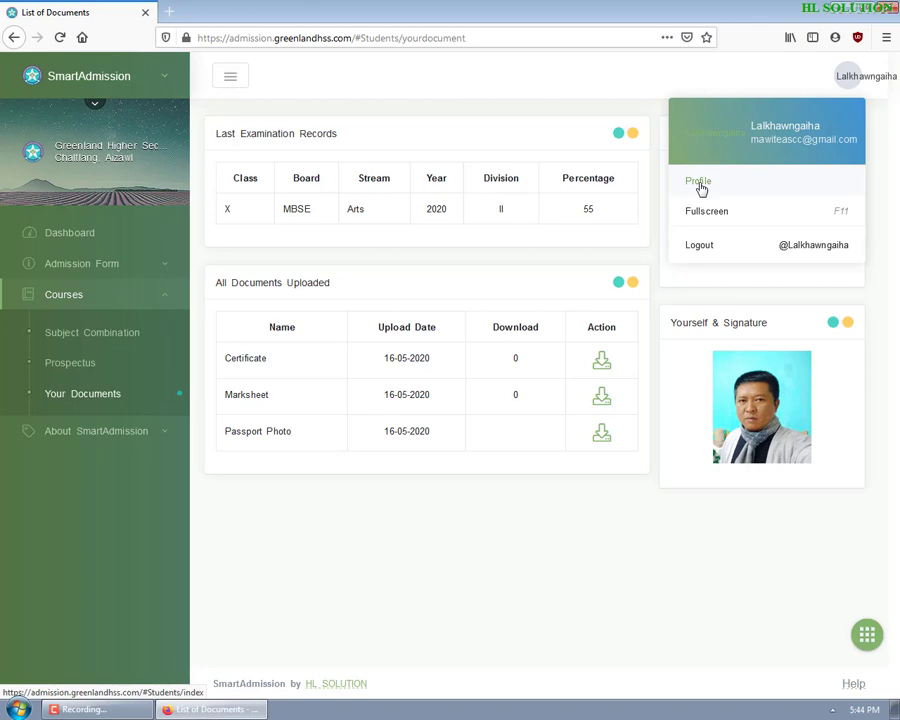
click(716, 248)
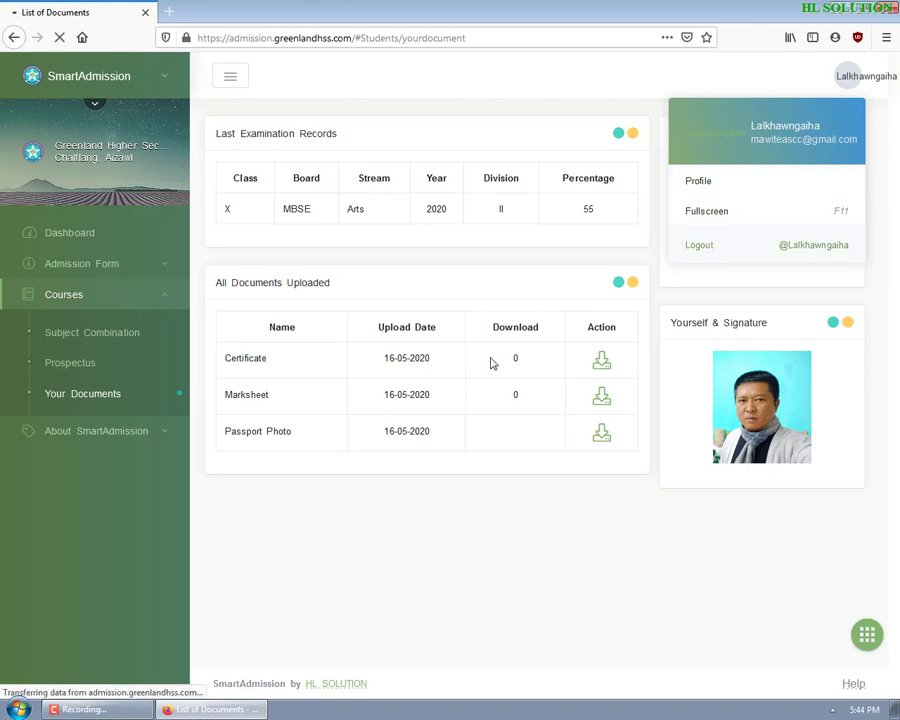